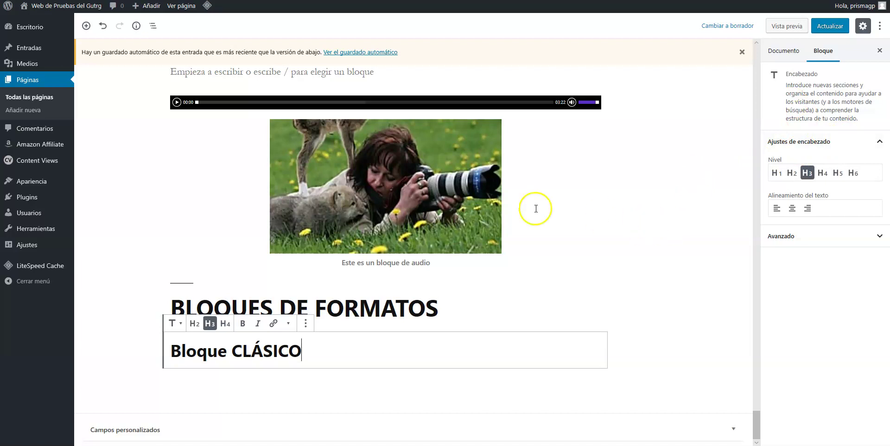
Step: Look through the block types offered in the Formatos category of the block library
{"action": "left_click", "coordinate": [86, 26]}
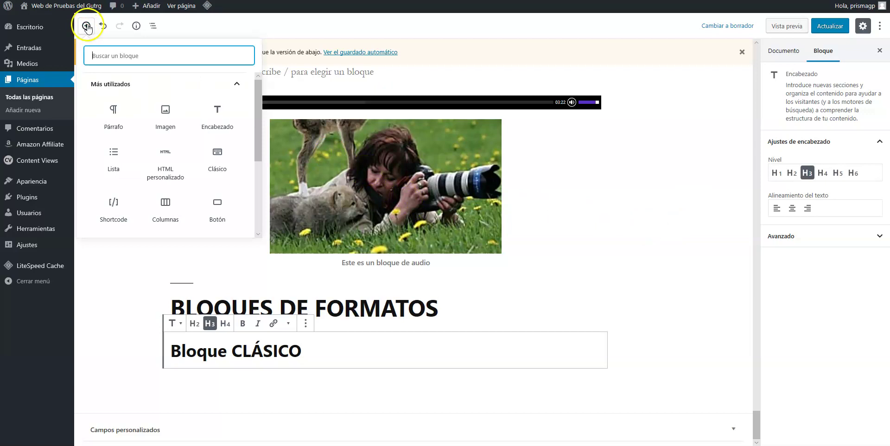
{"action": "left_click", "coordinate": [234, 86]}
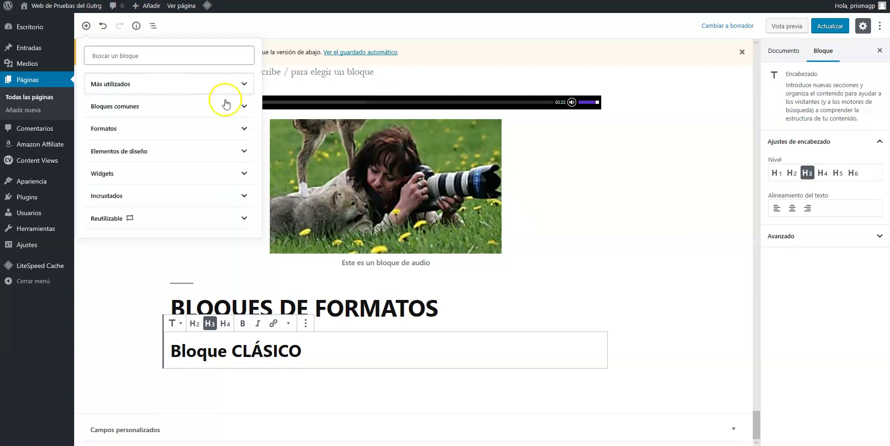
{"action": "left_click", "coordinate": [245, 128]}
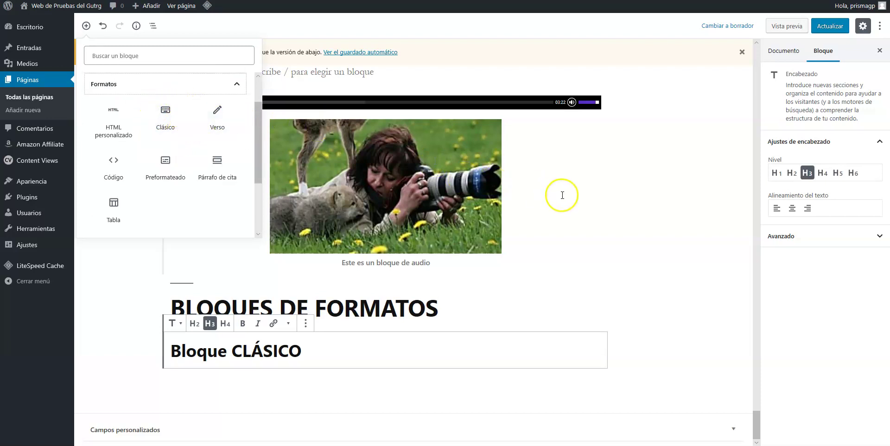
{"action": "left_click", "coordinate": [586, 197]}
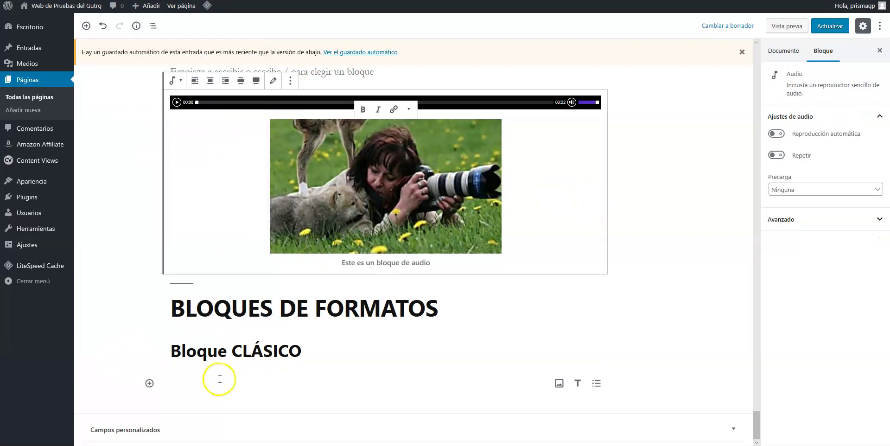
Step: Insert a Clásico block directly beneath the "Bloque CLÁSICO" heading
{"action": "left_click", "coordinate": [173, 387]}
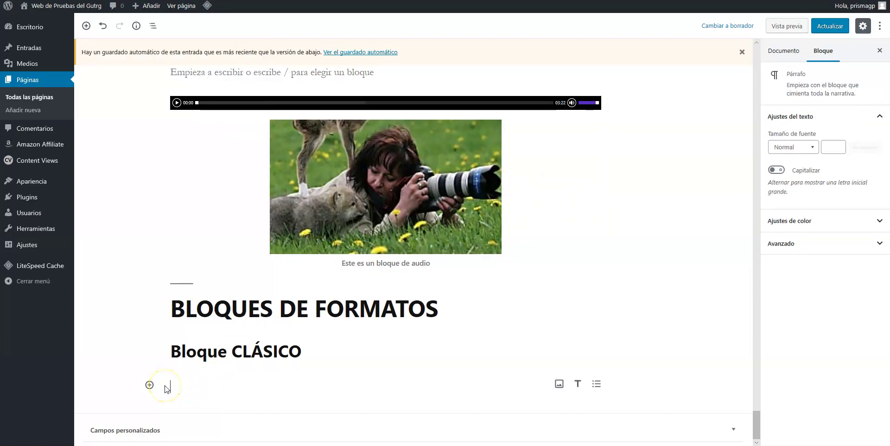
{"action": "type", "text": "/"}
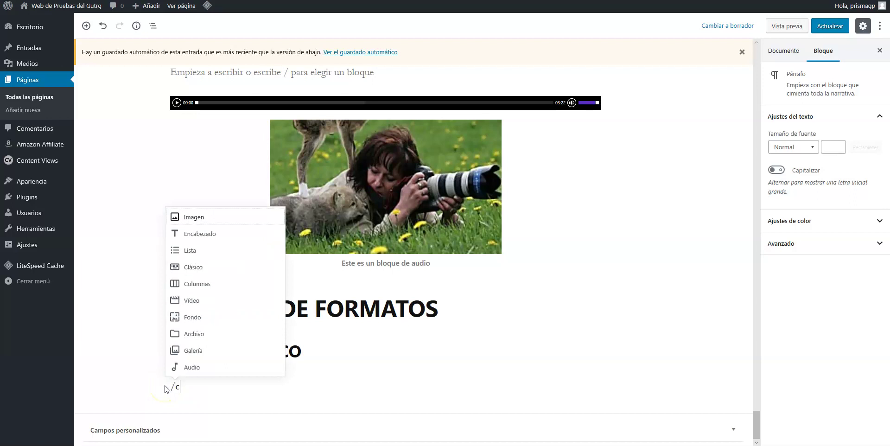
{"action": "type", "text": "clá"}
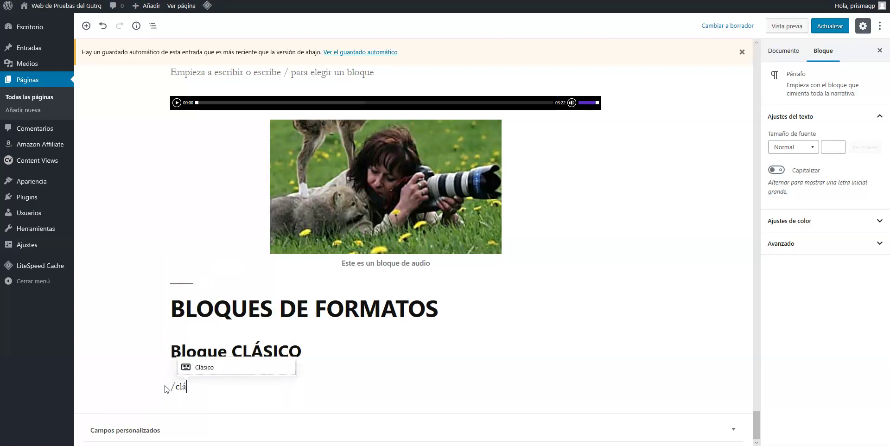
{"action": "left_click", "coordinate": [255, 370]}
{"action": "scroll", "coordinate": [181, 340], "scroll_direction": "down", "scroll_amount": 2}
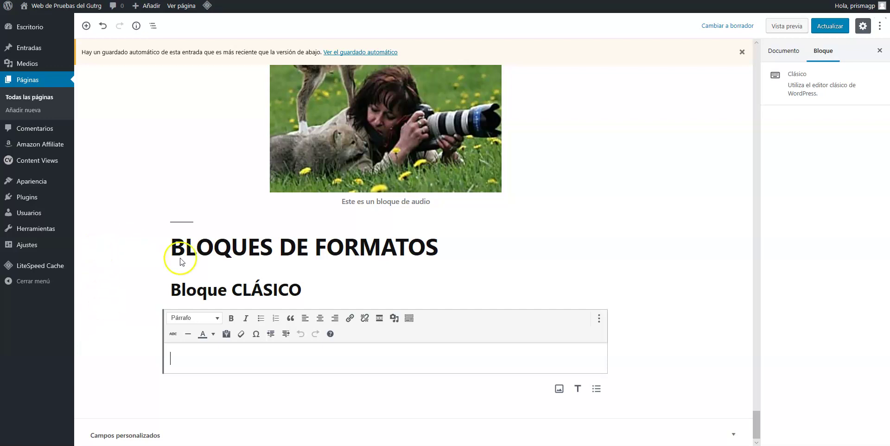
{"action": "scroll", "coordinate": [181, 259], "scroll_direction": "up", "scroll_amount": 15}
{"action": "scroll", "coordinate": [193, 264], "scroll_direction": "up", "scroll_amount": 2}
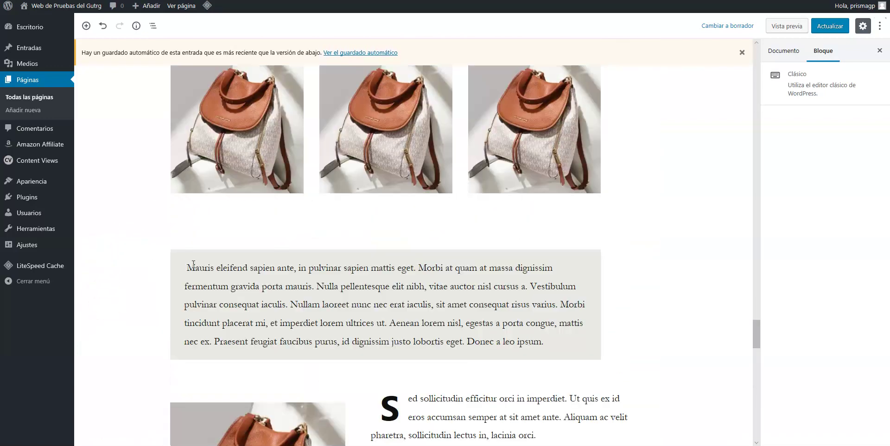
{"action": "scroll", "coordinate": [194, 266], "scroll_direction": "down", "scroll_amount": 6}
{"action": "scroll", "coordinate": [194, 268], "scroll_direction": "down", "scroll_amount": 10}
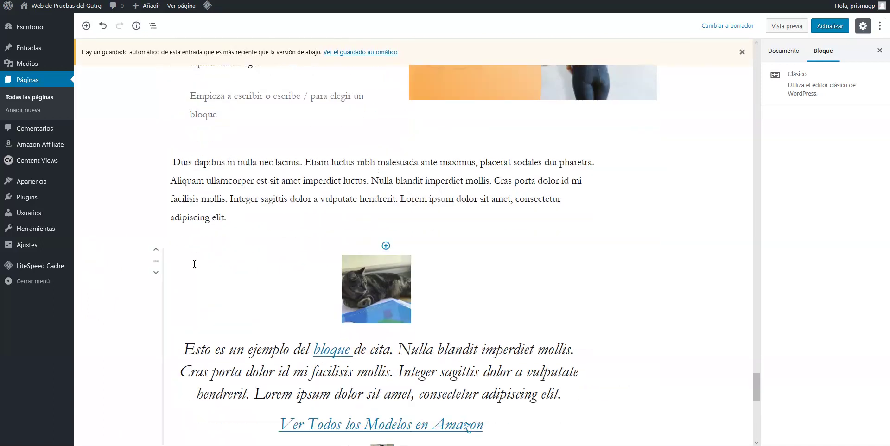
{"action": "scroll", "coordinate": [193, 267], "scroll_direction": "down", "scroll_amount": 4}
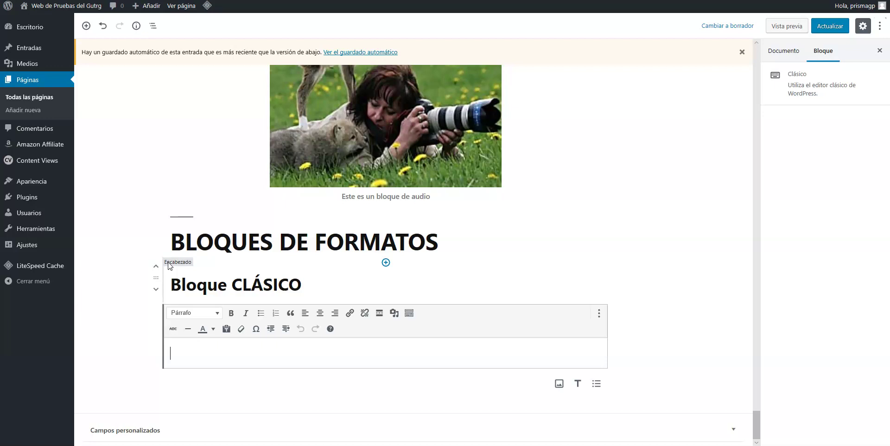
{"action": "left_click", "coordinate": [181, 256]}
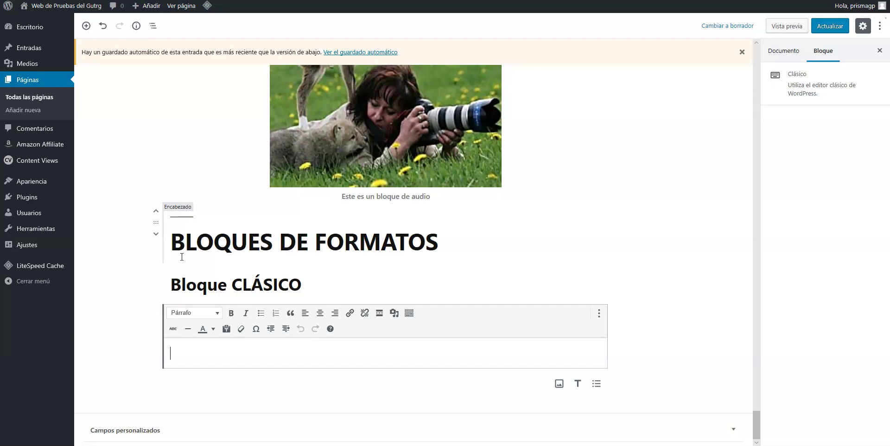
Step: Copy the "Duis dapibus in nulla nec lacinia" paragraph located above the cat-image quote and paste it into the empty Clásico block
{"action": "scroll", "coordinate": [182, 256], "scroll_direction": "up", "scroll_amount": 15}
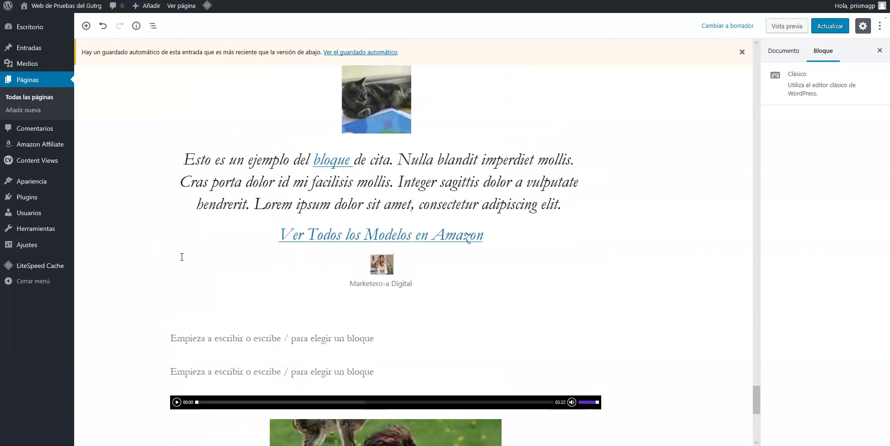
{"action": "scroll", "coordinate": [187, 259], "scroll_direction": "down", "scroll_amount": 5}
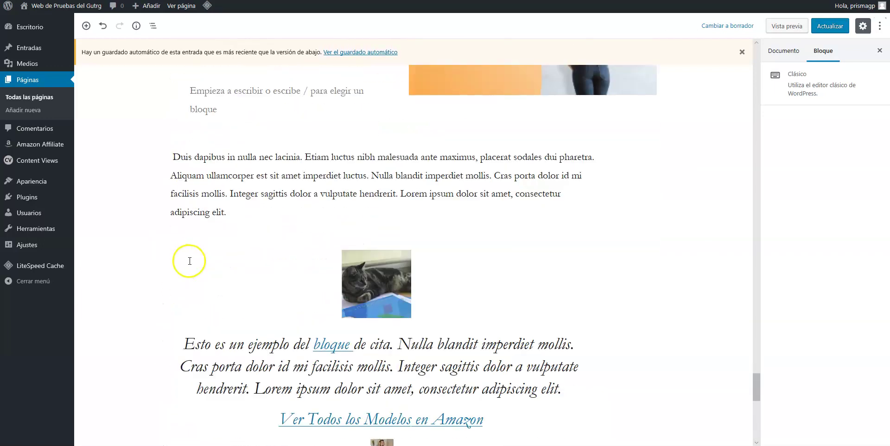
{"action": "left_click_drag", "start_coordinate": [228, 218], "coordinate": [157, 167]}
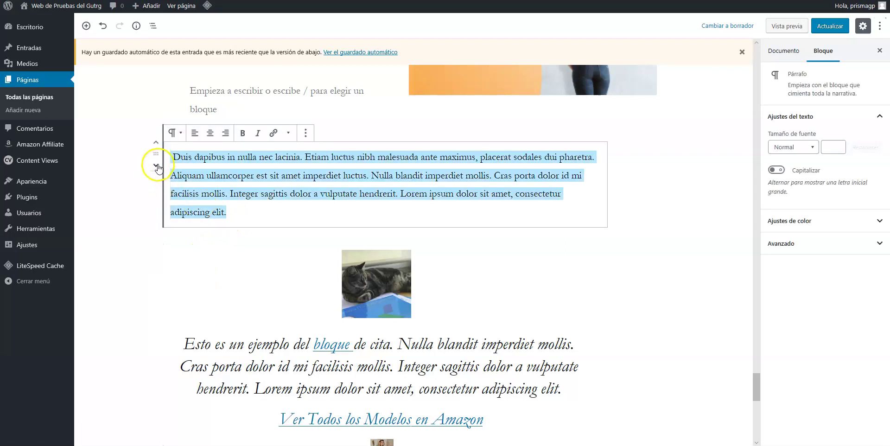
{"action": "right_click", "coordinate": [192, 161]}
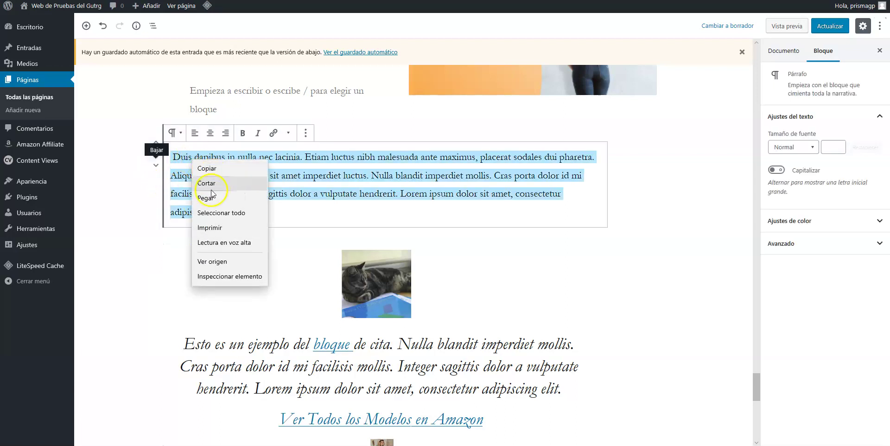
{"action": "left_click", "coordinate": [211, 168]}
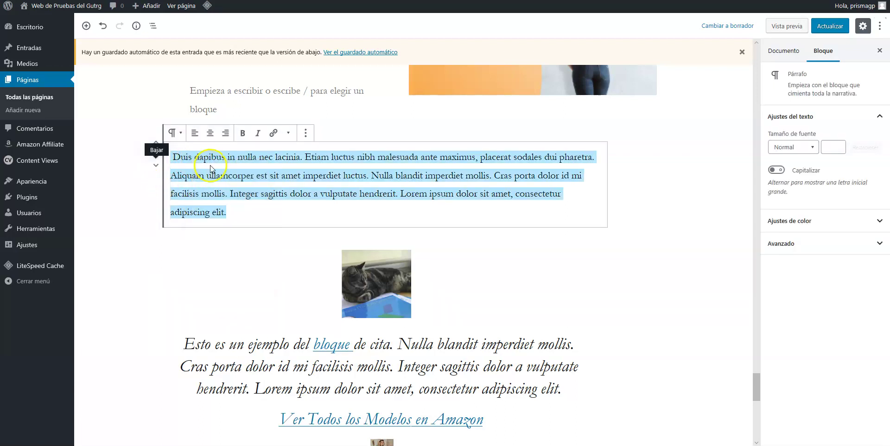
{"action": "scroll", "coordinate": [192, 299], "scroll_direction": "down", "scroll_amount": 13}
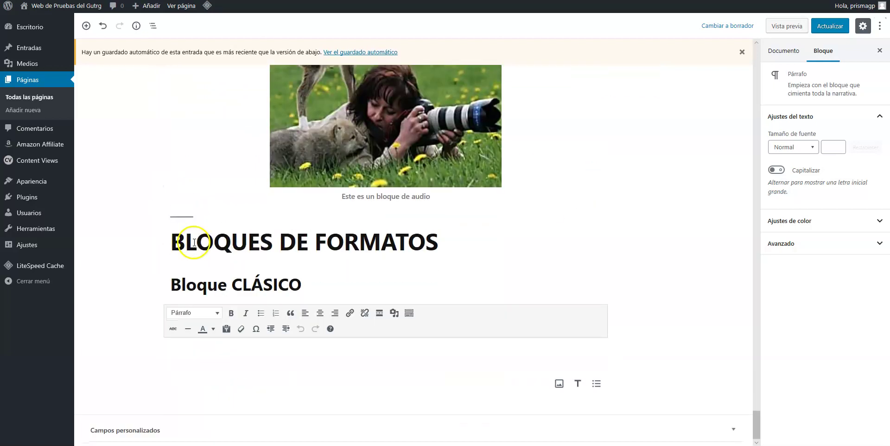
{"action": "left_click", "coordinate": [190, 354]}
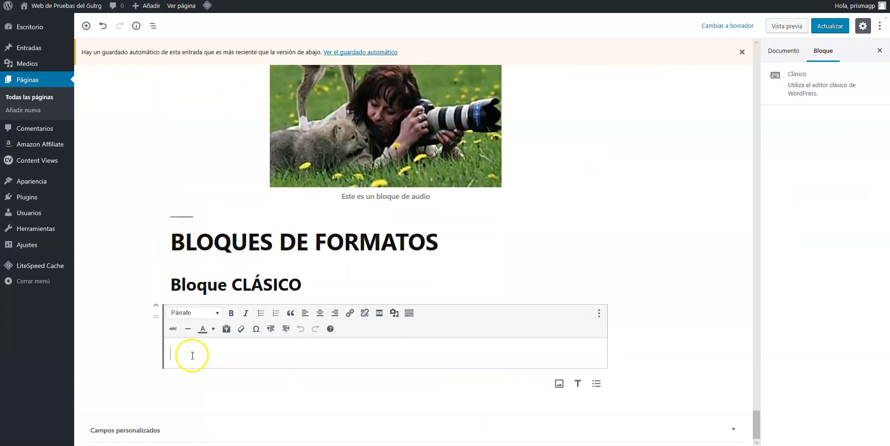
{"action": "right_click", "coordinate": [191, 355]}
{"action": "left_click", "coordinate": [206, 267]}
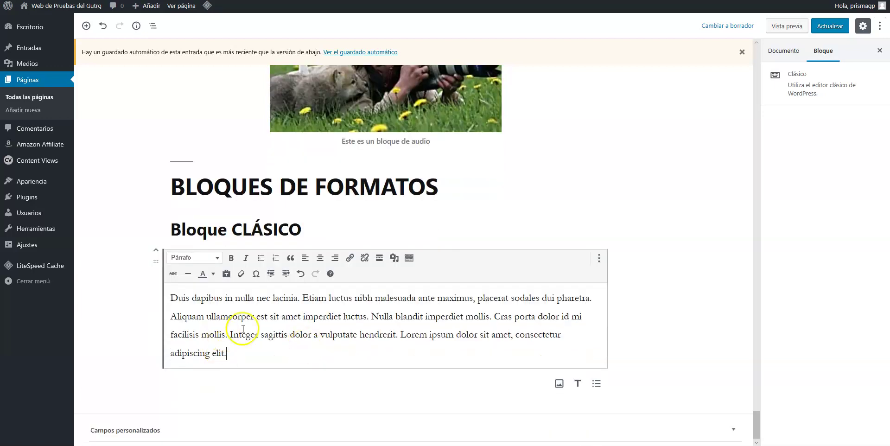
Step: Split off the sentence "Duis dapibus in nulla nec lacinia." in the Clásico block and format it as Título 2
{"action": "left_click", "coordinate": [301, 298]}
{"action": "key", "text": "Return"}
{"action": "left_click_drag", "start_coordinate": [301, 298], "coordinate": [171, 299]}
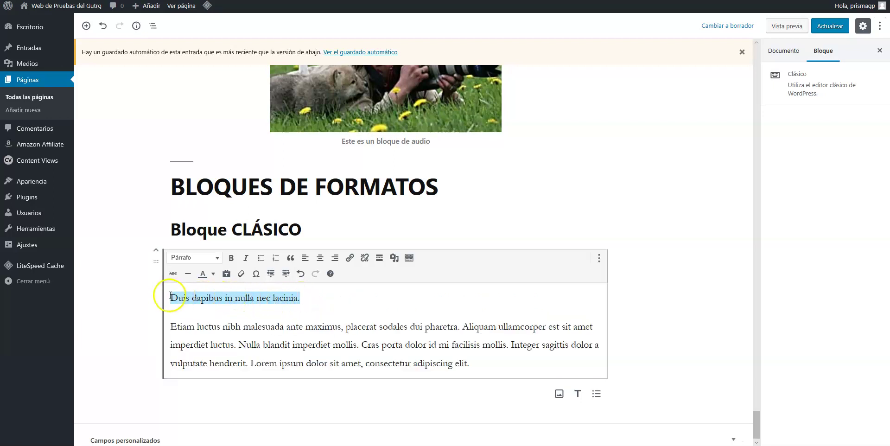
{"action": "left_click", "coordinate": [216, 258]}
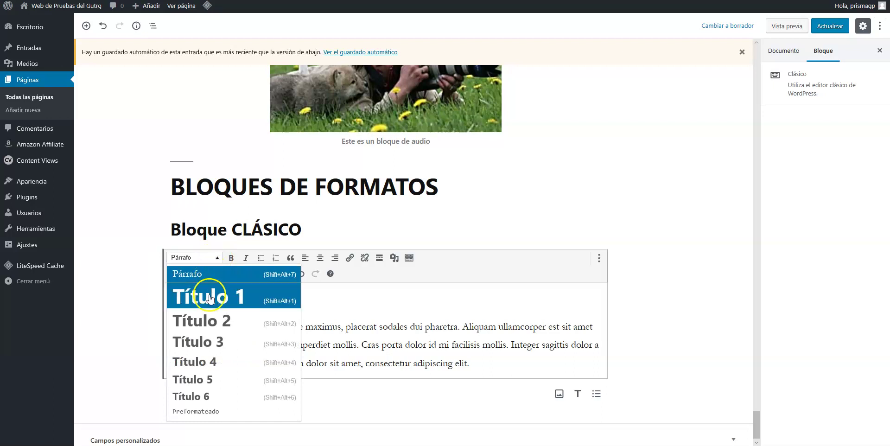
{"action": "left_click", "coordinate": [234, 320]}
{"action": "scroll", "coordinate": [327, 313], "scroll_direction": "down", "scroll_amount": 1}
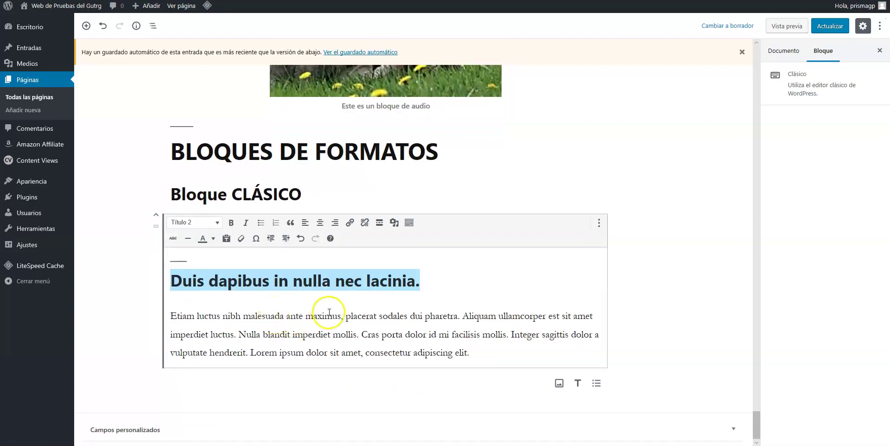
Step: Paste the copied paragraph again on a new line at the end of the Clásico block
{"action": "left_click", "coordinate": [489, 354]}
{"action": "key", "text": "Return"}
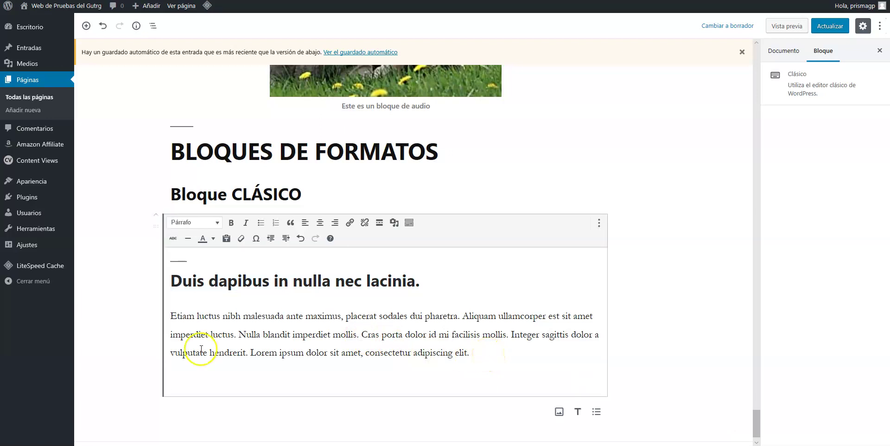
{"action": "right_click", "coordinate": [179, 383]}
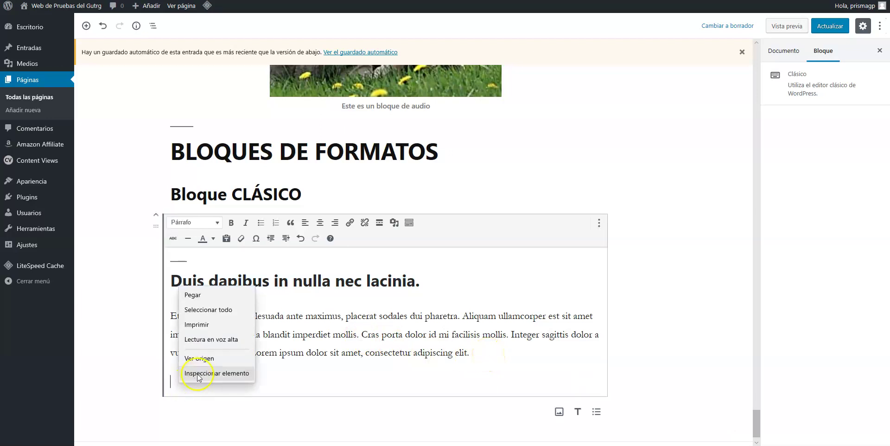
{"action": "left_click", "coordinate": [198, 292]}
{"action": "scroll", "coordinate": [325, 366], "scroll_direction": "down", "scroll_amount": 2}
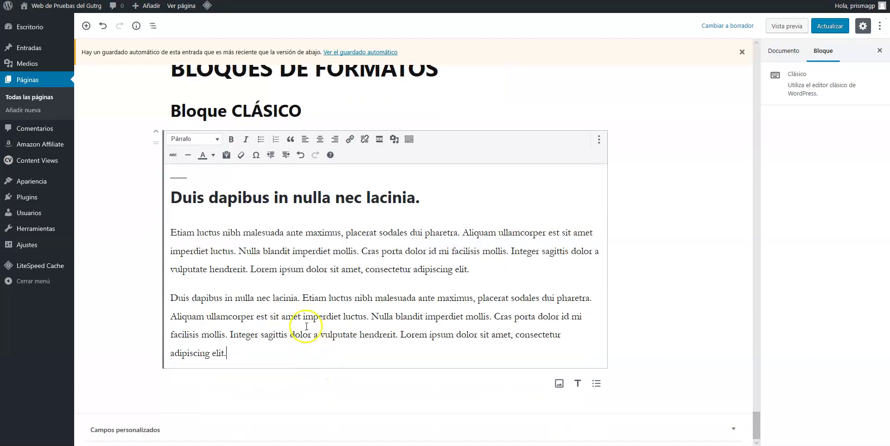
Step: Break the second pasted paragraph into five lines, after "lacinia.", "pharetra.", "luctus." and "facilisis mollis."
{"action": "left_click", "coordinate": [302, 298]}
{"action": "key", "text": "Return"}
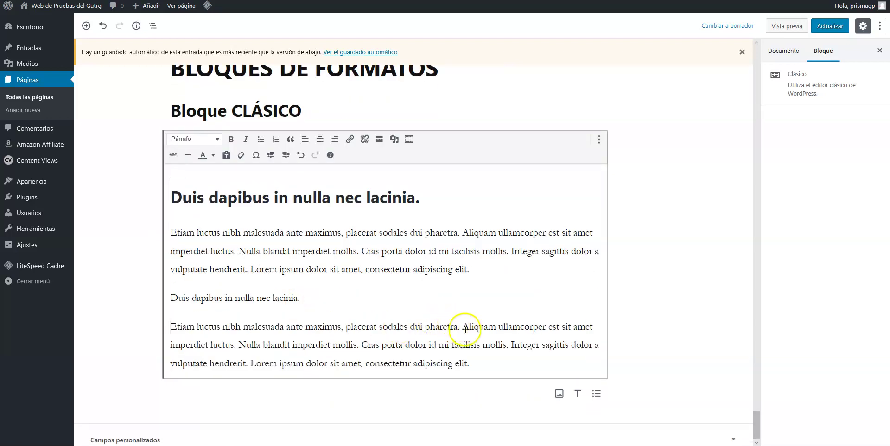
{"action": "left_click", "coordinate": [461, 328]}
{"action": "key", "text": "Return"}
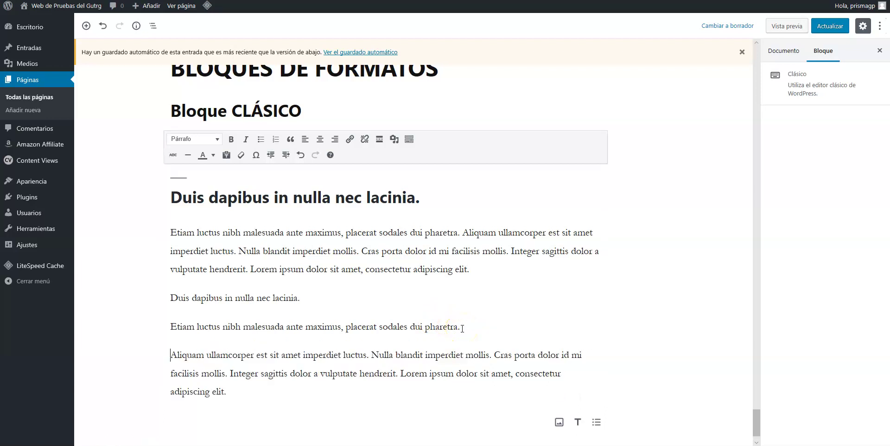
{"action": "left_click", "coordinate": [371, 354]}
{"action": "key", "text": "Return"}
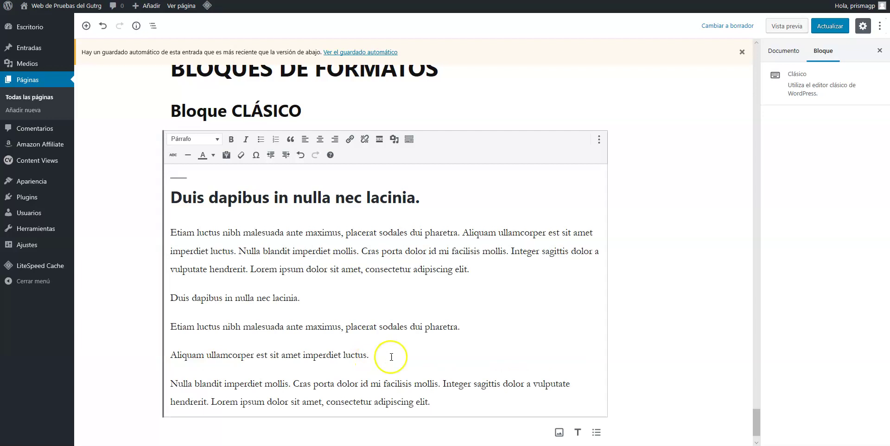
{"action": "left_click", "coordinate": [442, 384]}
{"action": "key", "text": "Return"}
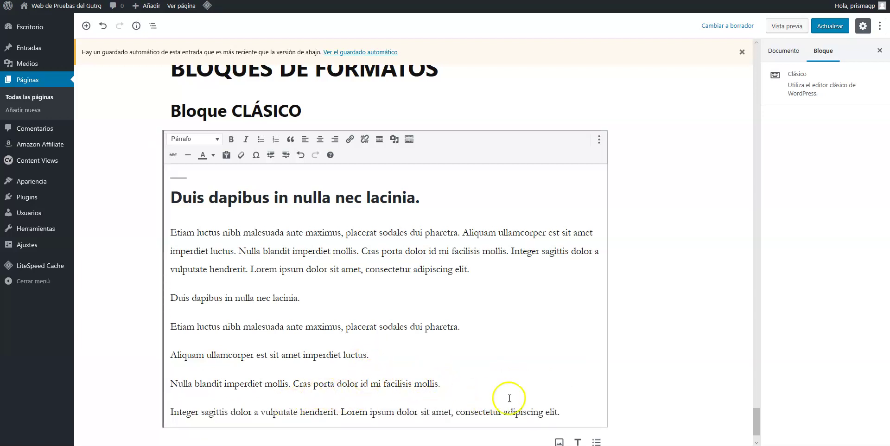
Step: Turn the five short lines at the end of the Clásico block into a bulleted list
{"action": "scroll", "coordinate": [509, 398], "scroll_direction": "down", "scroll_amount": 2}
{"action": "left_click_drag", "start_coordinate": [566, 355], "coordinate": [172, 229]}
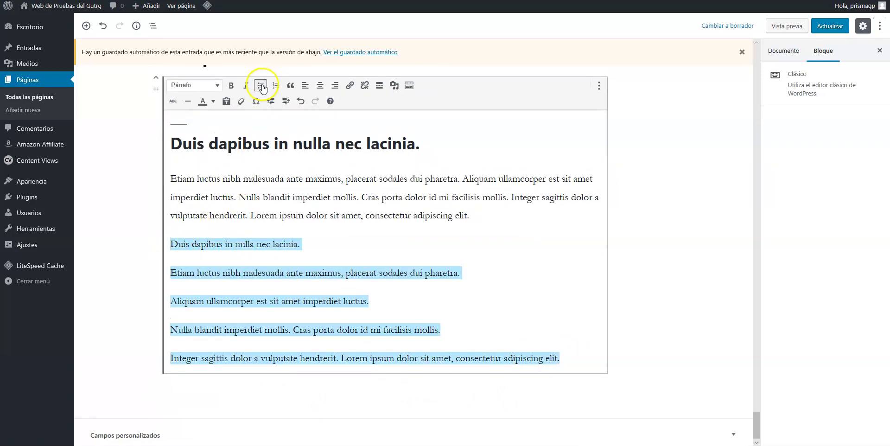
{"action": "left_click", "coordinate": [262, 85]}
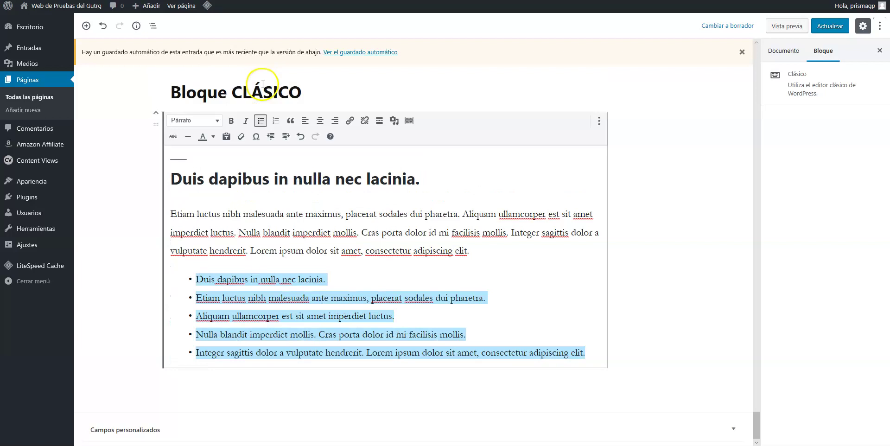
Step: Add empty lines after the bulleted list and set the last one to the Título 3 format
{"action": "left_click", "coordinate": [592, 355]}
{"action": "key", "text": "Return"}
{"action": "key", "text": "Return"}
{"action": "key", "text": "Return"}
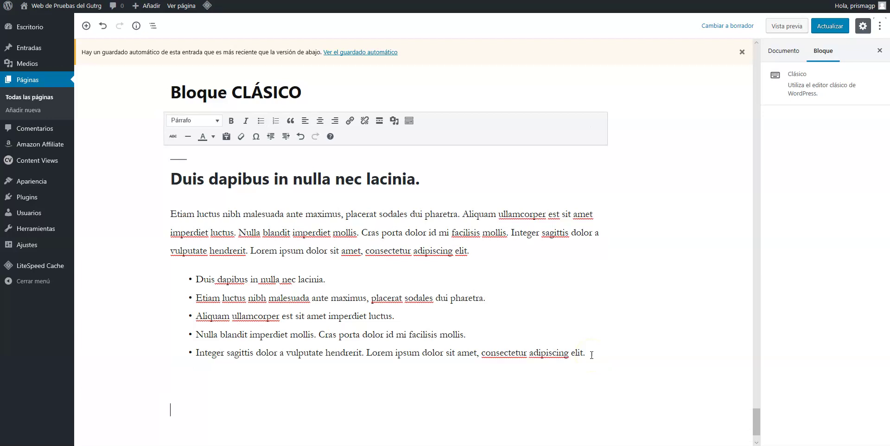
{"action": "left_click", "coordinate": [216, 122]}
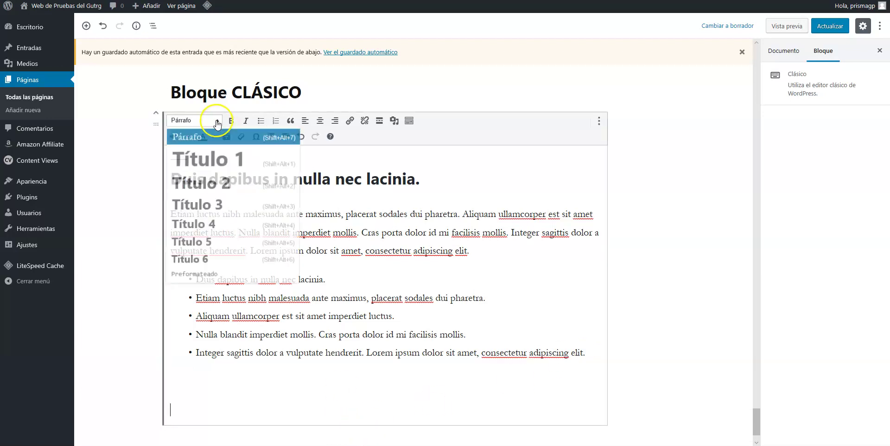
{"action": "left_click", "coordinate": [227, 204]}
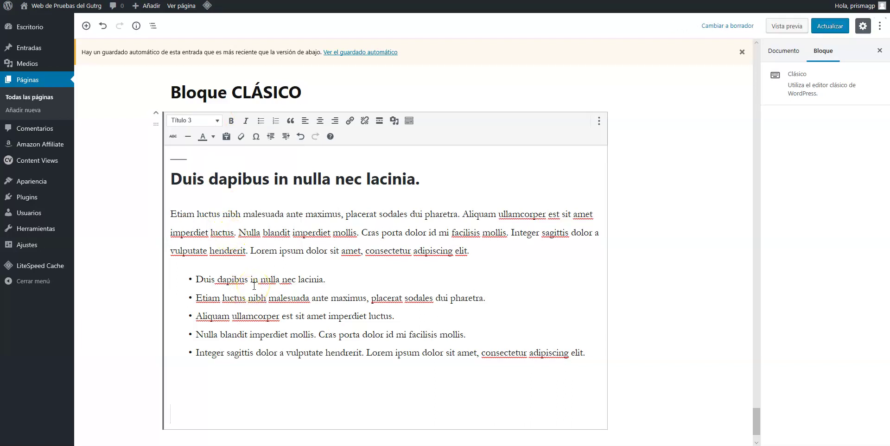
Step: Write the heading "Esto es un h3" at the end of the Clásico block and paste the copied paragraph below it
{"action": "type", "text": "Esto es un h3"}
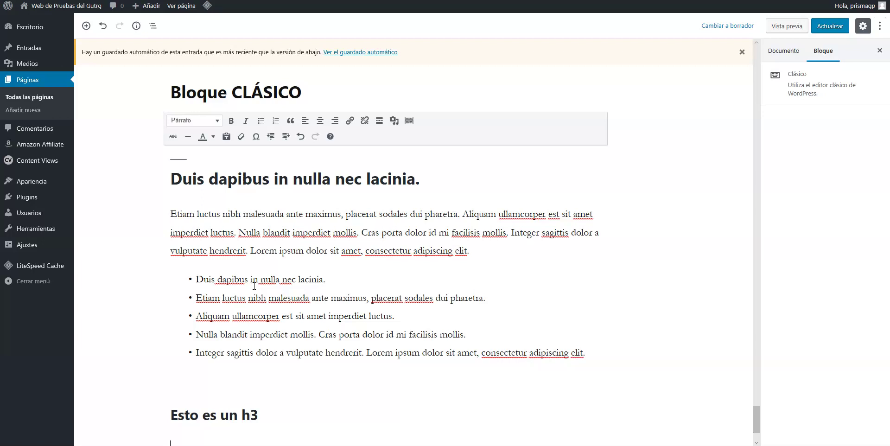
{"action": "scroll", "coordinate": [230, 325], "scroll_direction": "down", "scroll_amount": 2}
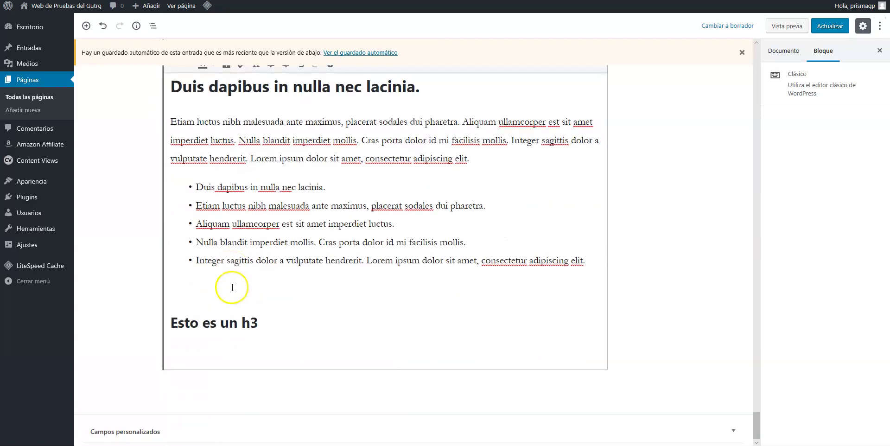
{"action": "right_click", "coordinate": [184, 353]}
{"action": "key", "text": "Escape"}
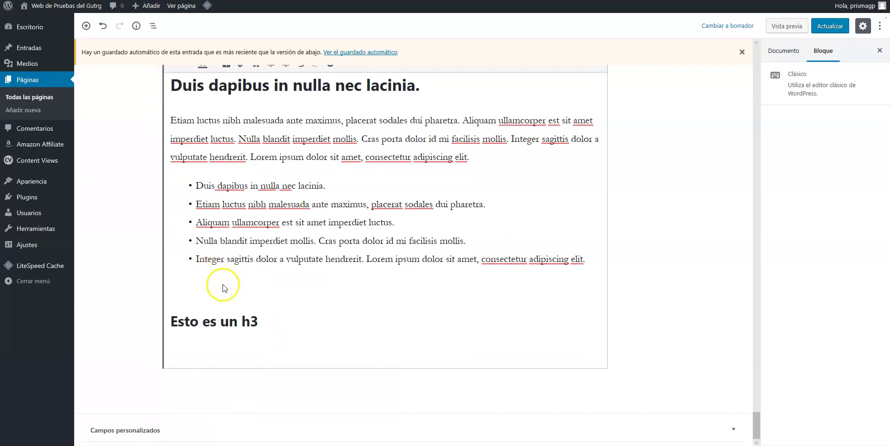
Step: Make the words "Etiam luctus nibh" bold at the start of the Clásico block's first paragraph
{"action": "scroll", "coordinate": [253, 306], "scroll_direction": "up", "scroll_amount": 4}
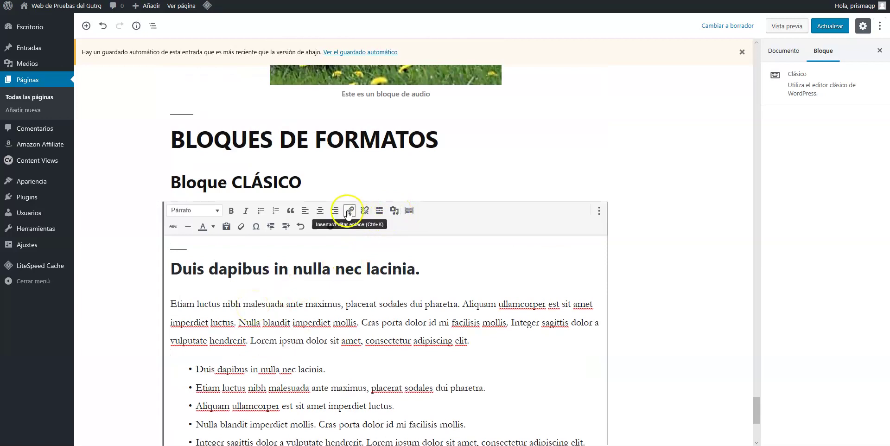
{"action": "left_click", "coordinate": [233, 304]}
{"action": "left_click_drag", "start_coordinate": [233, 304], "coordinate": [171, 303]}
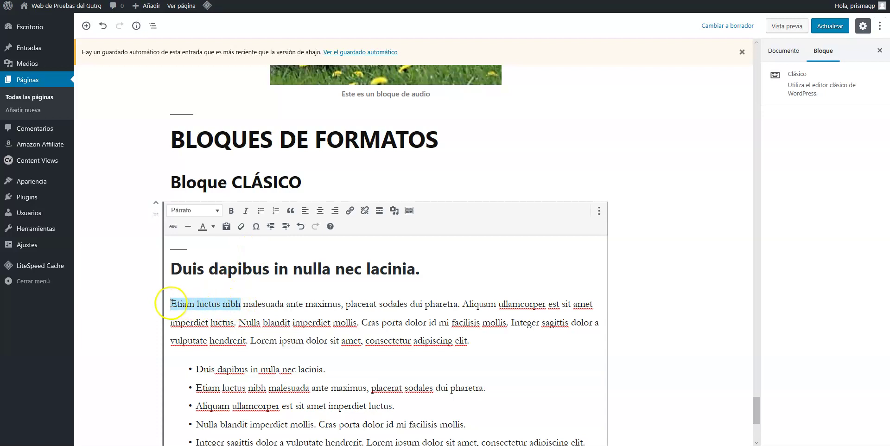
{"action": "left_click", "coordinate": [232, 211]}
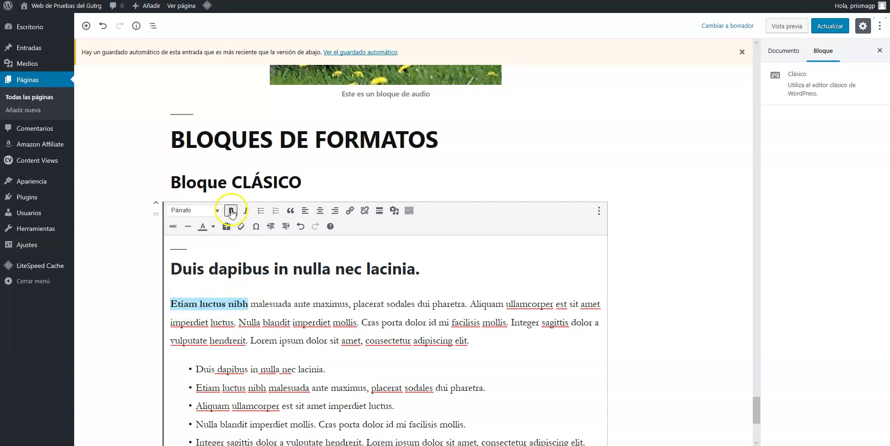
Step: Italicize the sentence "Nulla blandit imperdiet mollis." in the Clásico block's first paragraph
{"action": "left_click", "coordinate": [351, 326]}
{"action": "left_click_drag", "start_coordinate": [359, 323], "coordinate": [238, 325]}
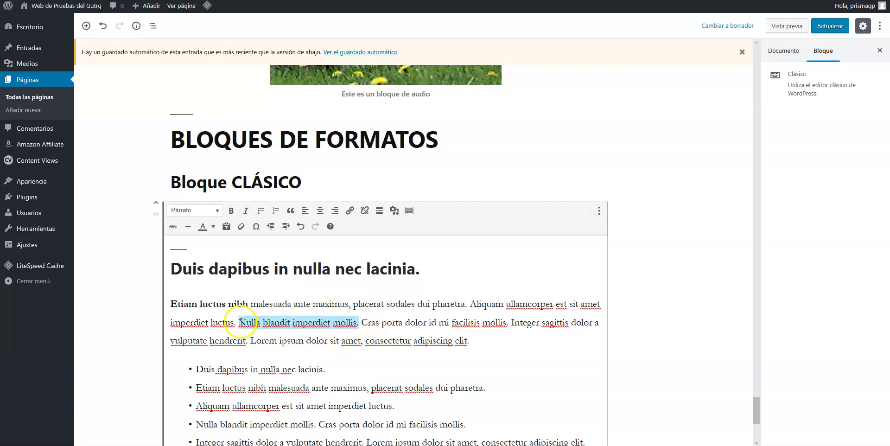
{"action": "left_click", "coordinate": [246, 212]}
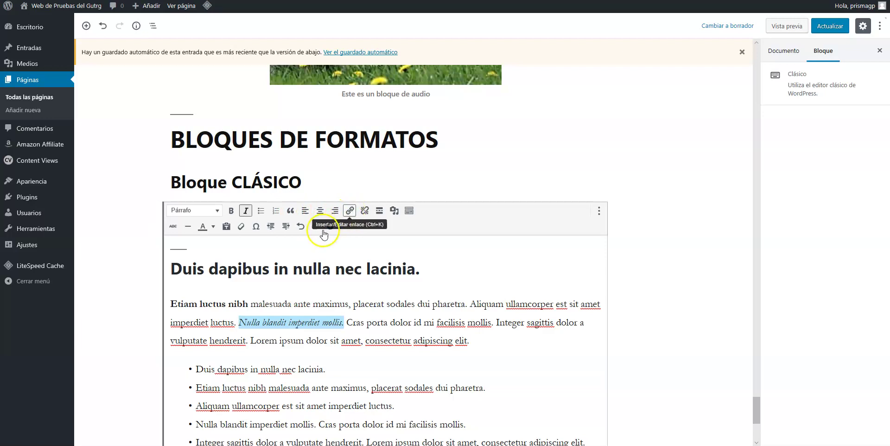
Step: Compare the single Clásico block with the separate heading blocks "Bloque CLÁSICO" and "BLOQUES DE FORMATOS" above it
{"action": "scroll", "coordinate": [393, 308], "scroll_direction": "down", "scroll_amount": 5}
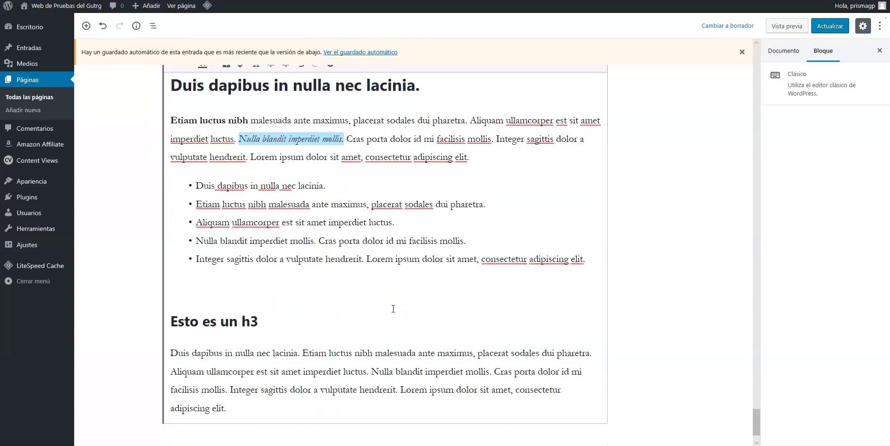
{"action": "scroll", "coordinate": [393, 309], "scroll_direction": "up", "scroll_amount": 20}
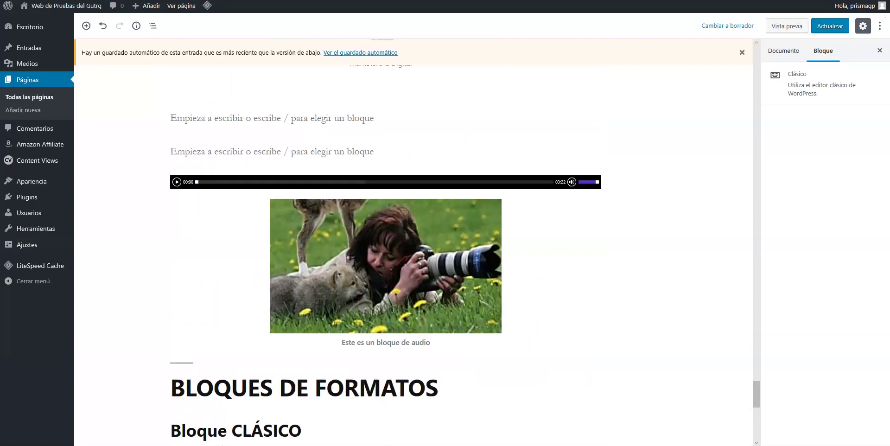
{"action": "scroll", "coordinate": [393, 309], "scroll_direction": "up", "scroll_amount": 15}
{"action": "scroll", "coordinate": [393, 308], "scroll_direction": "down", "scroll_amount": 11}
{"action": "scroll", "coordinate": [393, 309], "scroll_direction": "down", "scroll_amount": 20}
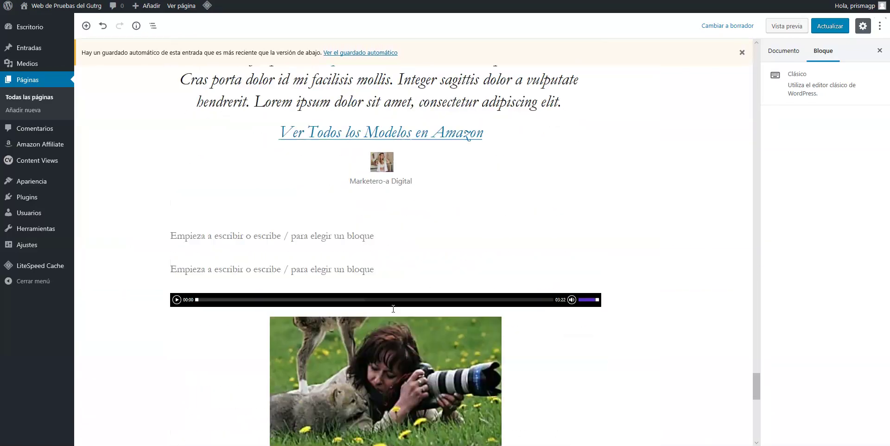
{"action": "scroll", "coordinate": [393, 309], "scroll_direction": "up", "scroll_amount": 5}
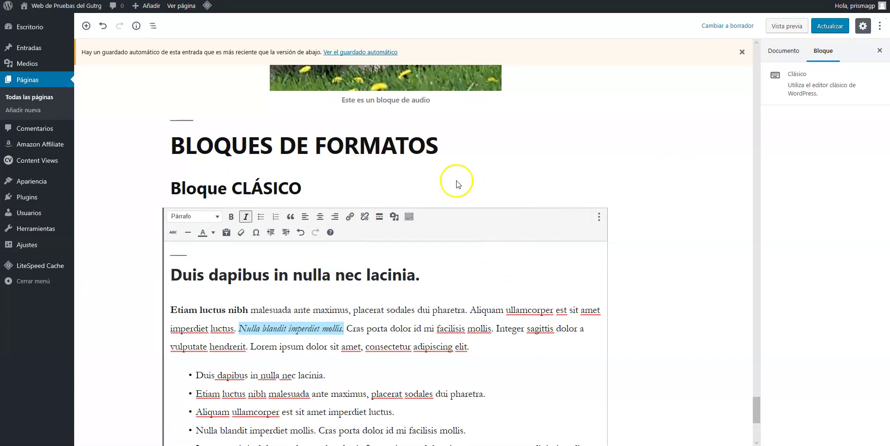
{"action": "left_click", "coordinate": [298, 189]}
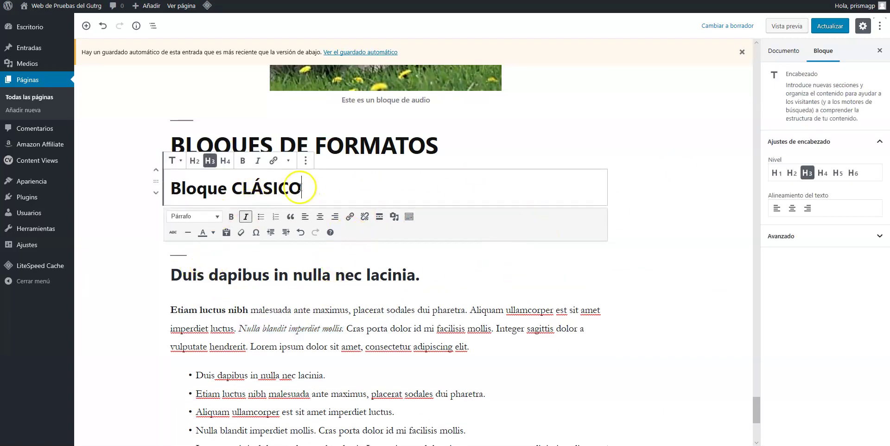
{"action": "left_click", "coordinate": [345, 145]}
{"action": "scroll", "coordinate": [498, 139], "scroll_direction": "up", "scroll_amount": 2}
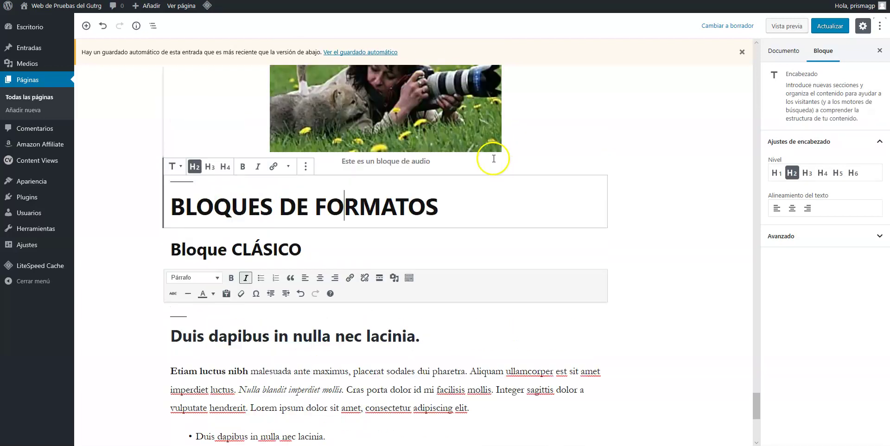
{"action": "scroll", "coordinate": [606, 218], "scroll_direction": "down", "scroll_amount": 7}
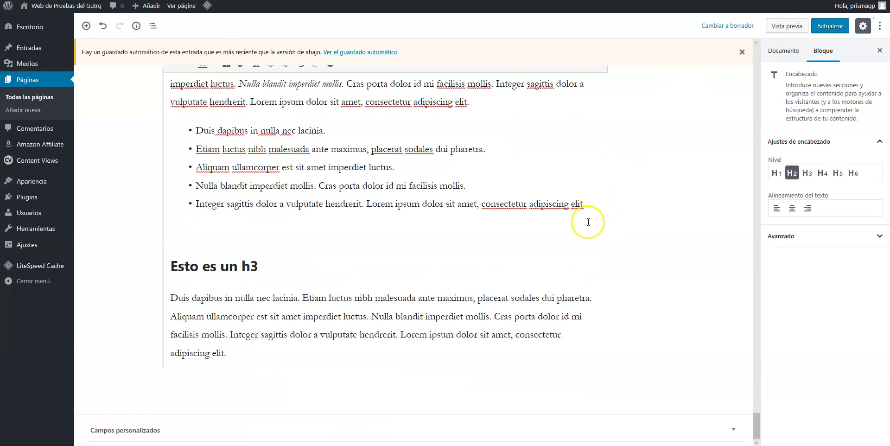
{"action": "left_click", "coordinate": [540, 239]}
{"action": "scroll", "coordinate": [589, 184], "scroll_direction": "up", "scroll_amount": 3}
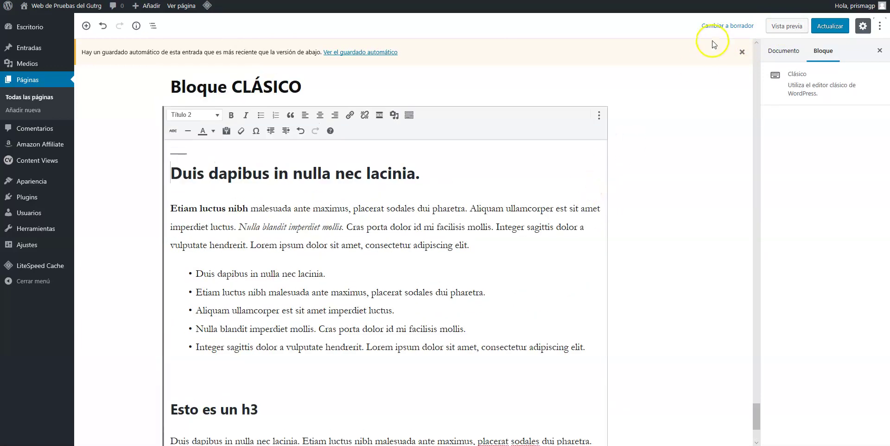
Step: Preview the page and examine how the Clásico block's headings, formatted paragraphs and bulleted list are displayed
{"action": "left_click", "coordinate": [789, 28]}
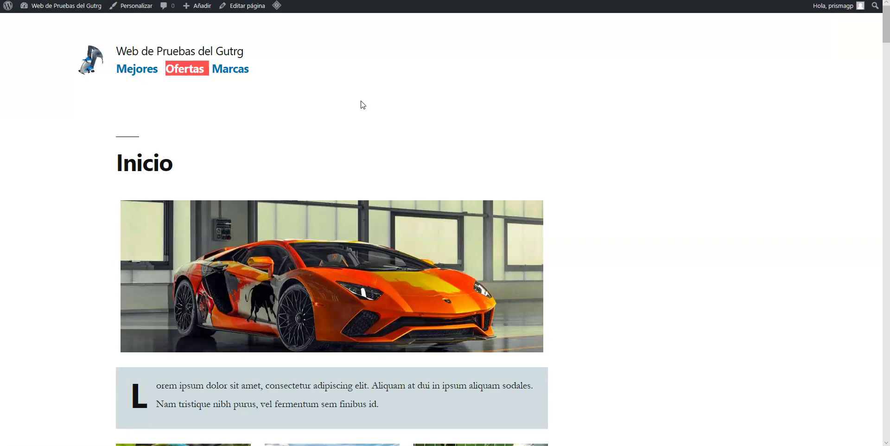
{"action": "scroll", "coordinate": [363, 105], "scroll_direction": "down", "scroll_amount": 15}
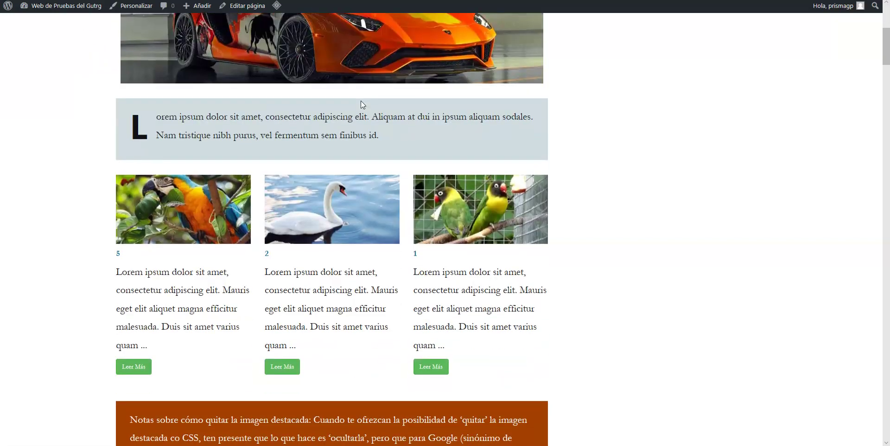
{"action": "scroll", "coordinate": [361, 101], "scroll_direction": "down", "scroll_amount": 12}
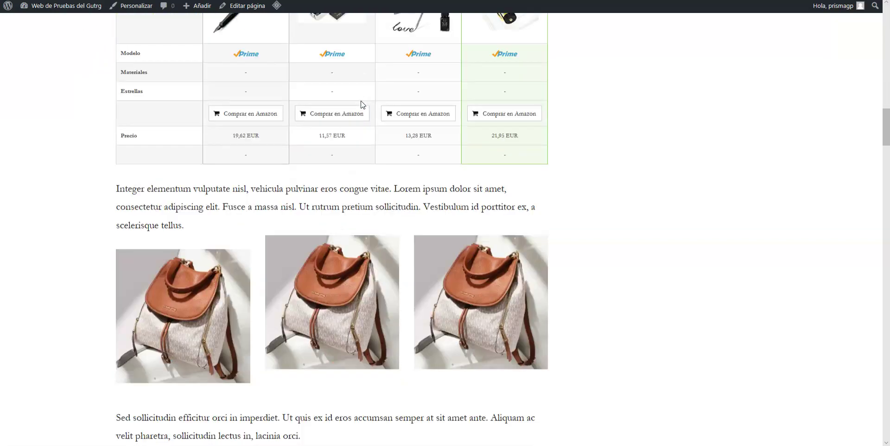
{"action": "scroll", "coordinate": [361, 101], "scroll_direction": "down", "scroll_amount": 12}
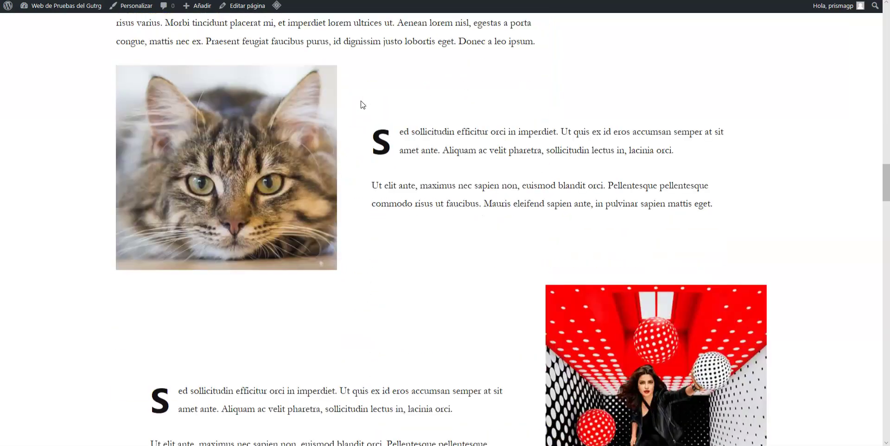
{"action": "scroll", "coordinate": [362, 104], "scroll_direction": "down", "scroll_amount": 12}
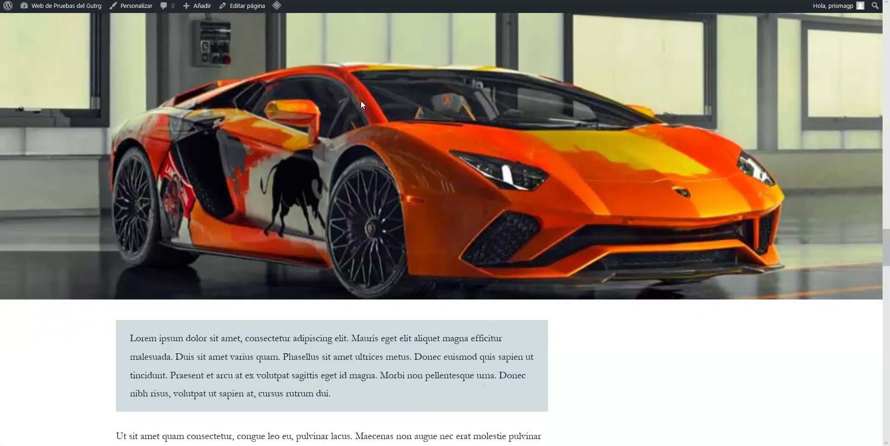
{"action": "scroll", "coordinate": [360, 104], "scroll_direction": "down", "scroll_amount": 12}
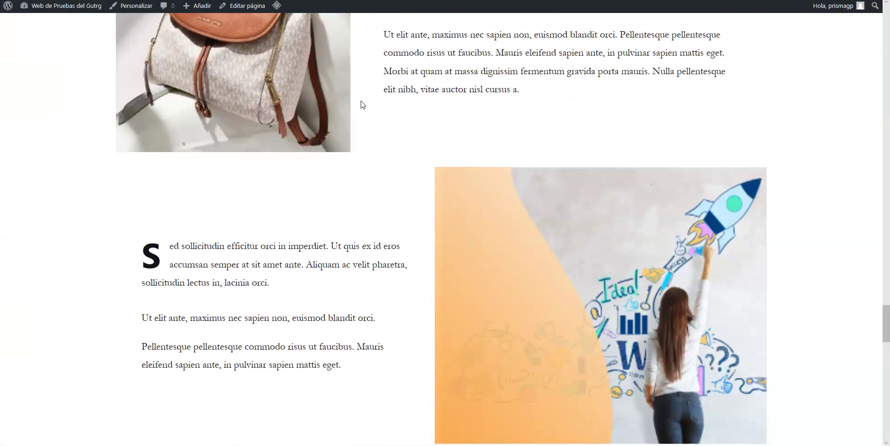
{"action": "scroll", "coordinate": [362, 104], "scroll_direction": "down", "scroll_amount": 10}
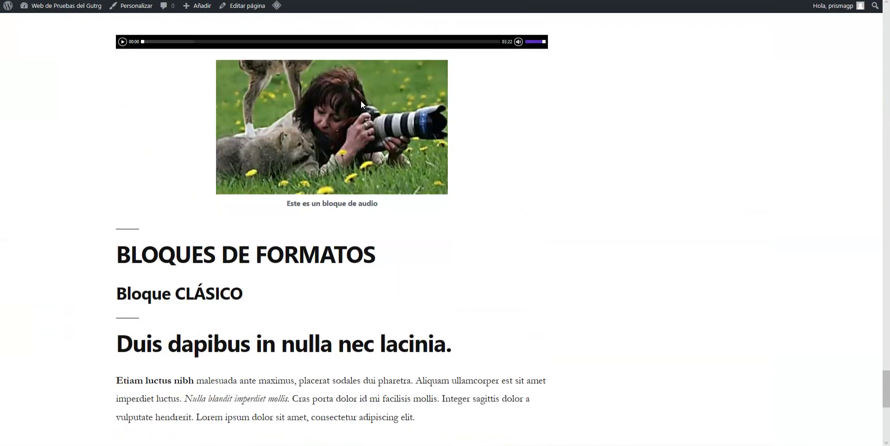
{"action": "scroll", "coordinate": [319, 185], "scroll_direction": "down", "scroll_amount": 2}
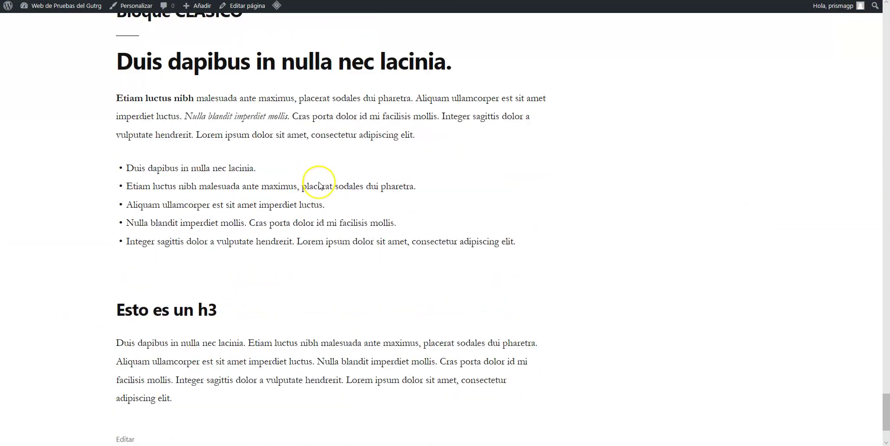
{"action": "scroll", "coordinate": [318, 186], "scroll_direction": "down", "scroll_amount": 1}
{"action": "scroll", "coordinate": [319, 185], "scroll_direction": "up", "scroll_amount": 4}
{"action": "scroll", "coordinate": [318, 185], "scroll_direction": "up", "scroll_amount": 4}
{"action": "scroll", "coordinate": [319, 186], "scroll_direction": "down", "scroll_amount": 6}
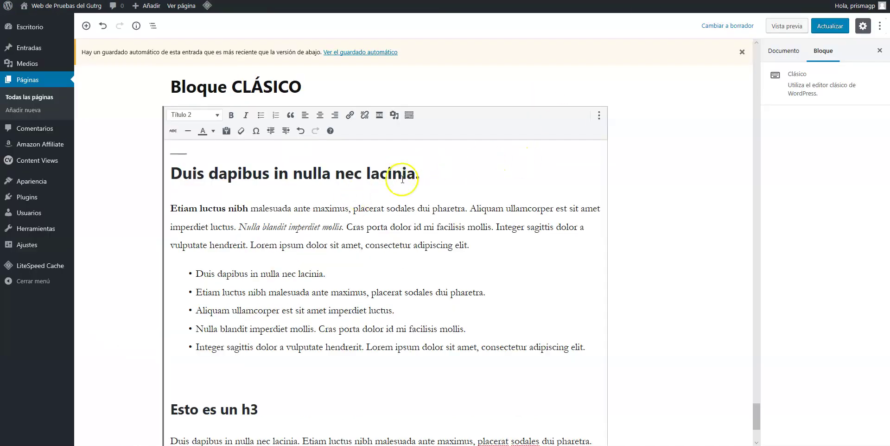
Step: Back in the editor, review the options available for the Clásico block, such as converting it to blocks, without applying any
{"action": "scroll", "coordinate": [346, 190], "scroll_direction": "down", "scroll_amount": 3}
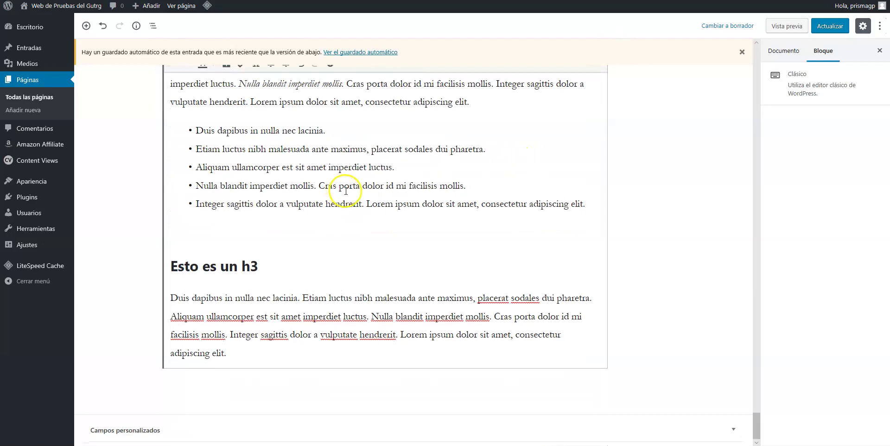
{"action": "scroll", "coordinate": [345, 190], "scroll_direction": "up", "scroll_amount": 5}
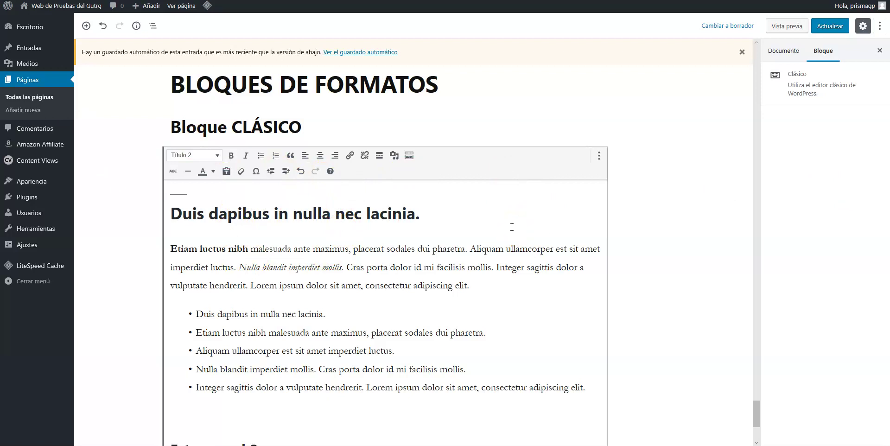
{"action": "scroll", "coordinate": [548, 197], "scroll_direction": "down", "scroll_amount": 1}
{"action": "scroll", "coordinate": [540, 198], "scroll_direction": "up", "scroll_amount": 2}
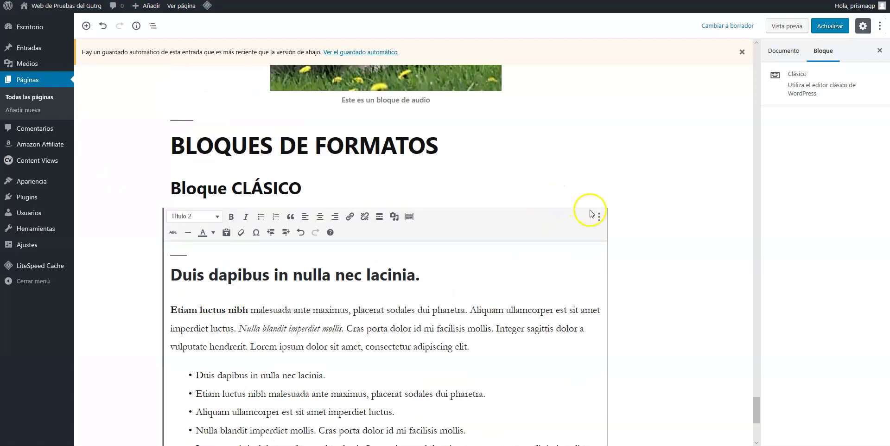
{"action": "left_click", "coordinate": [599, 217]}
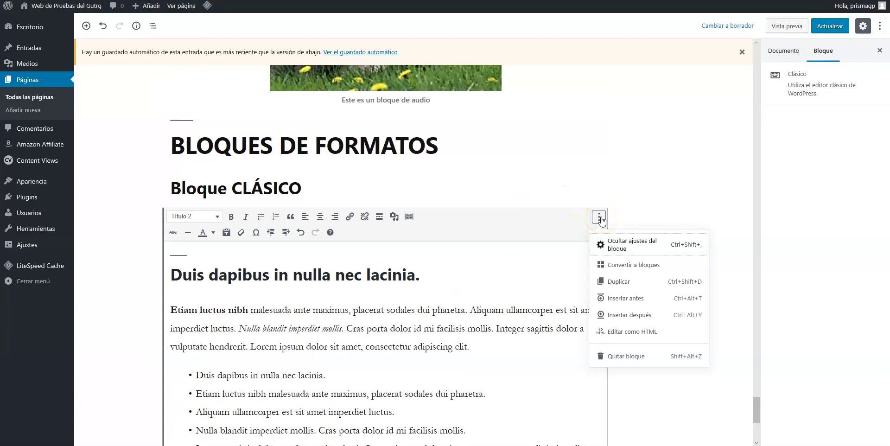
{"action": "scroll", "coordinate": [601, 220], "scroll_direction": "down", "scroll_amount": 1}
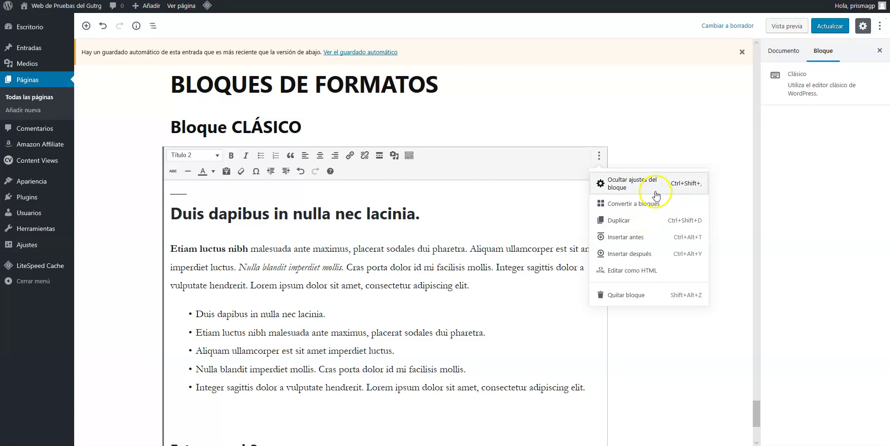
{"action": "left_click", "coordinate": [665, 155]}
{"action": "scroll", "coordinate": [396, 224], "scroll_direction": "down", "scroll_amount": 2}
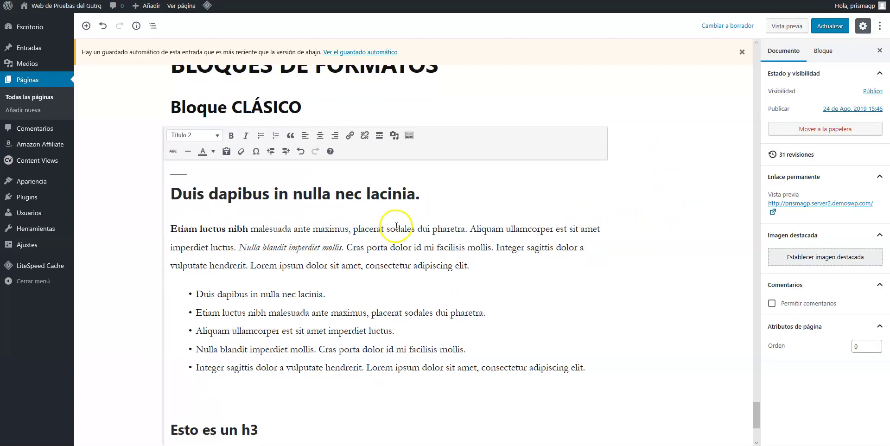
{"action": "scroll", "coordinate": [363, 224], "scroll_direction": "up", "scroll_amount": 3}
{"action": "scroll", "coordinate": [380, 243], "scroll_direction": "down", "scroll_amount": 4}
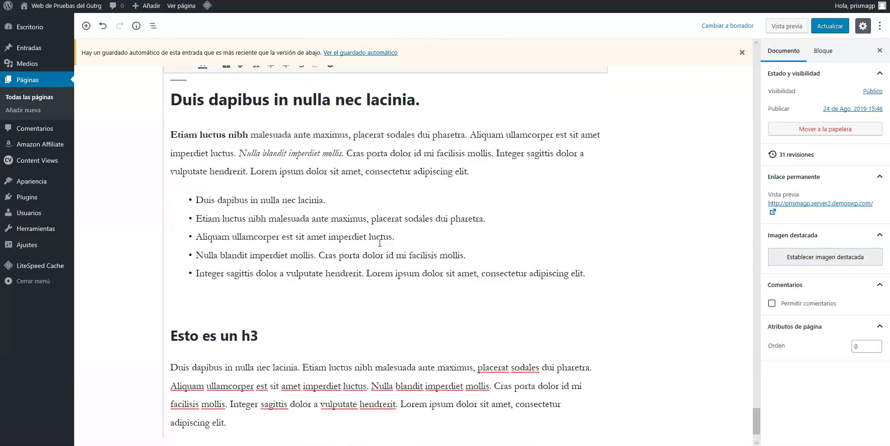
{"action": "scroll", "coordinate": [366, 241], "scroll_direction": "up", "scroll_amount": 3}
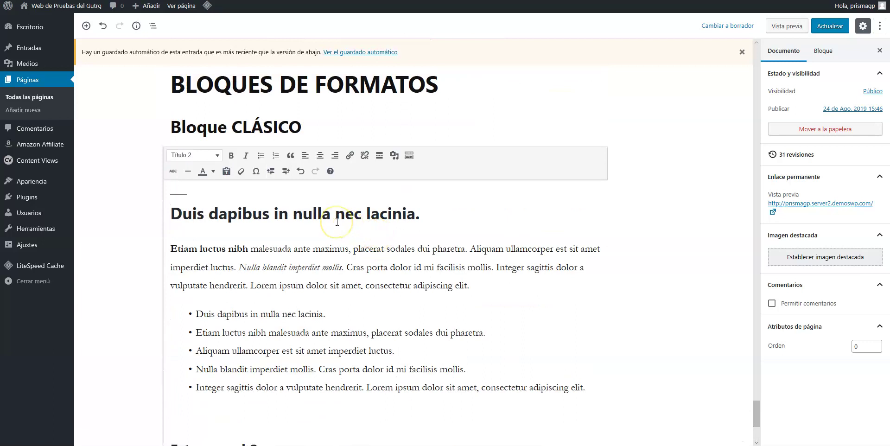
{"action": "scroll", "coordinate": [337, 222], "scroll_direction": "down", "scroll_amount": 3}
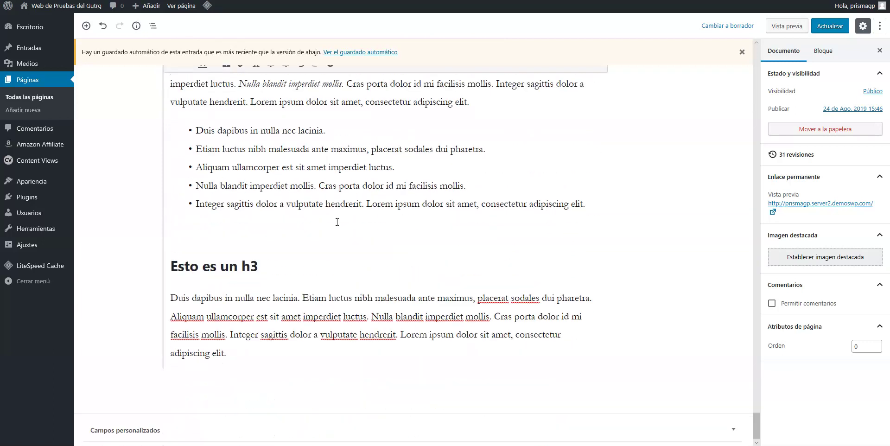
{"action": "scroll", "coordinate": [337, 222], "scroll_direction": "up", "scroll_amount": 4}
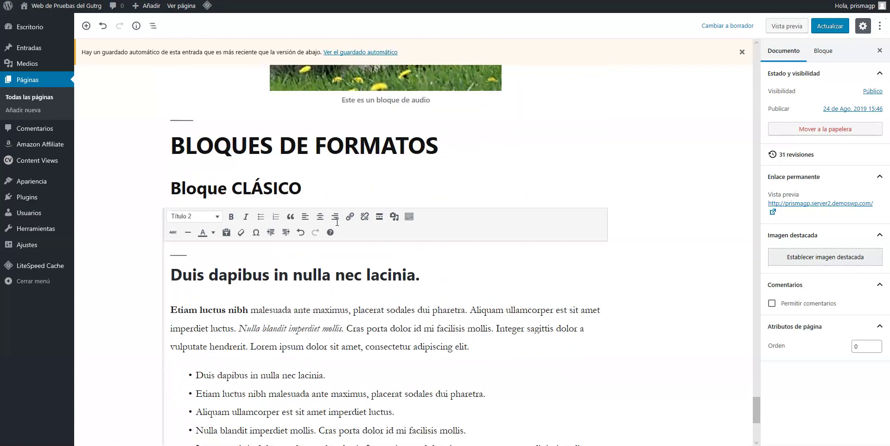
Step: Compare the Clásico block's headings, paragraph and list in the editor with their display in the page preview
{"action": "key", "text": "ctrl+Tab"}
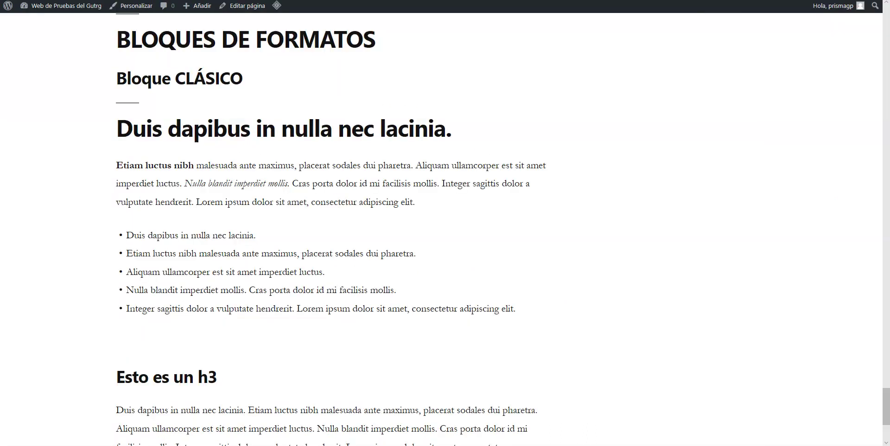
{"action": "key", "text": "ctrl+Tab"}
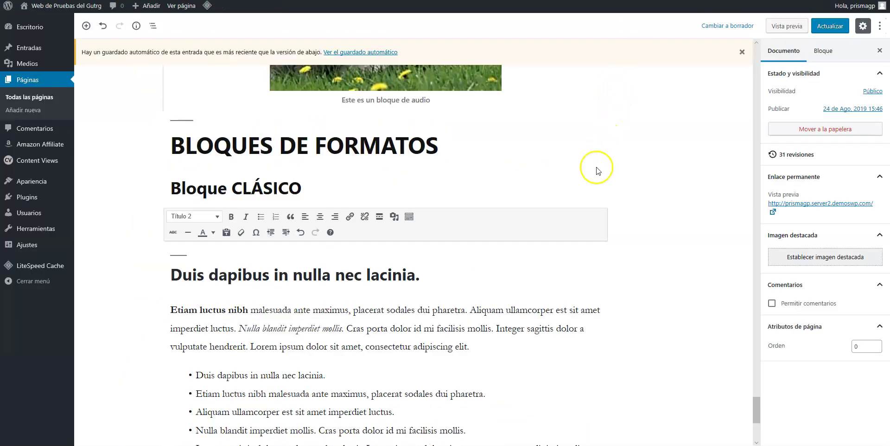
{"action": "scroll", "coordinate": [507, 233], "scroll_direction": "down", "scroll_amount": 2}
{"action": "scroll", "coordinate": [507, 236], "scroll_direction": "up", "scroll_amount": 3}
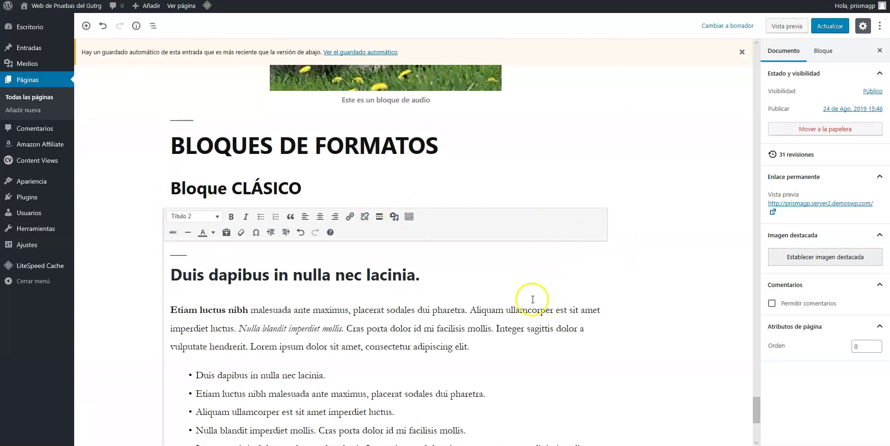
{"action": "scroll", "coordinate": [424, 313], "scroll_direction": "down", "scroll_amount": 2}
{"action": "scroll", "coordinate": [428, 306], "scroll_direction": "up", "scroll_amount": 1}
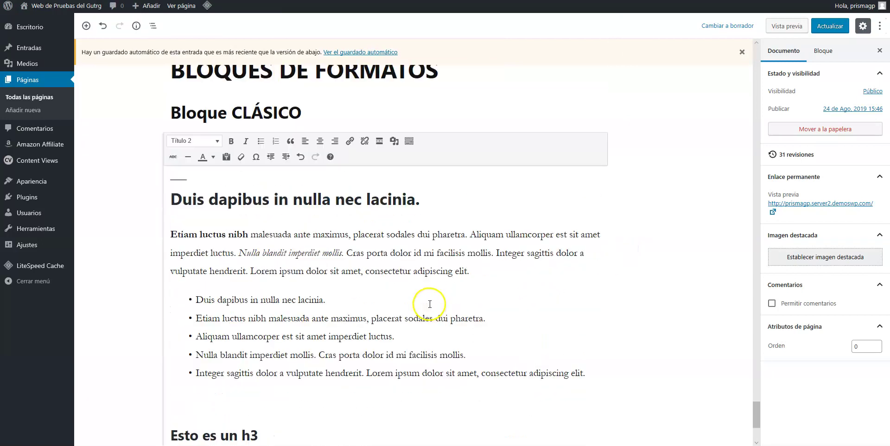
Step: Convert the Clásico block under the "Bloque CLÁSICO" heading into separate Gutenberg blocks
{"action": "left_click", "coordinate": [601, 158]}
{"action": "left_click", "coordinate": [599, 156]}
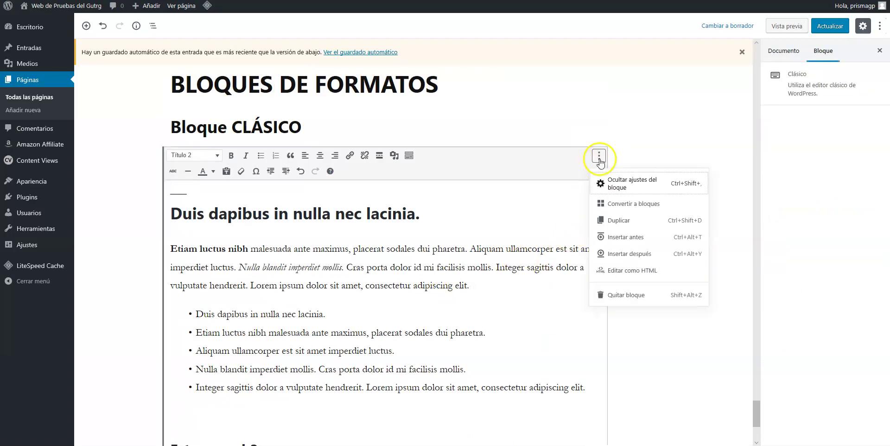
{"action": "left_click", "coordinate": [638, 209]}
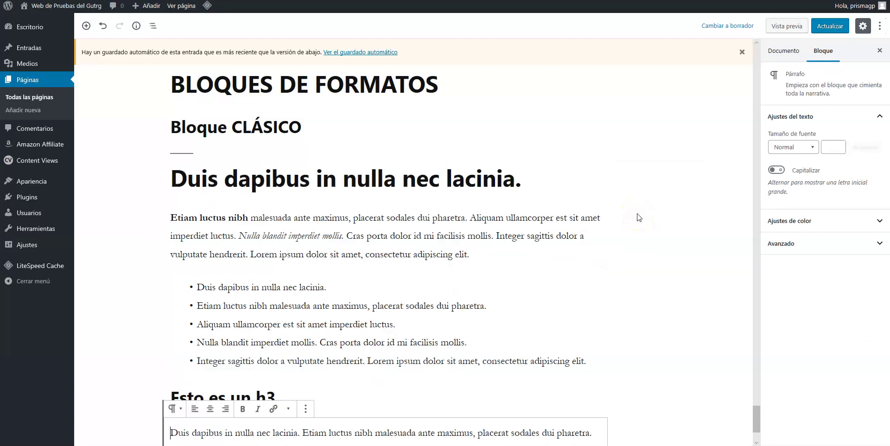
Step: Inspect the converted heading, paragraph and list blocks one by one, from "Duis dapibus in nulla nec lacinia." to the closing paragraph
{"action": "left_click", "coordinate": [559, 234]}
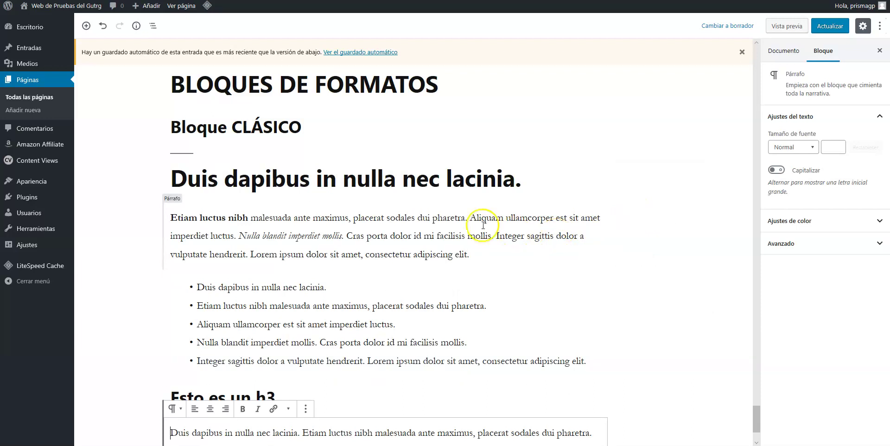
{"action": "scroll", "coordinate": [366, 213], "scroll_direction": "down", "scroll_amount": 2}
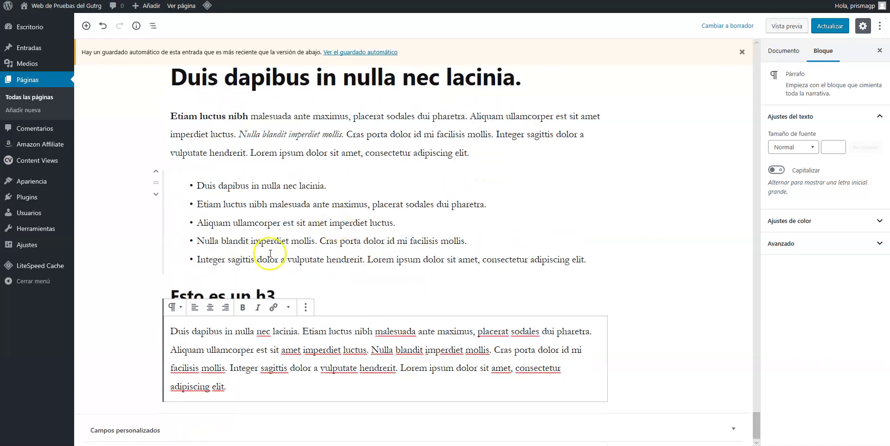
{"action": "scroll", "coordinate": [270, 253], "scroll_direction": "up", "scroll_amount": 2}
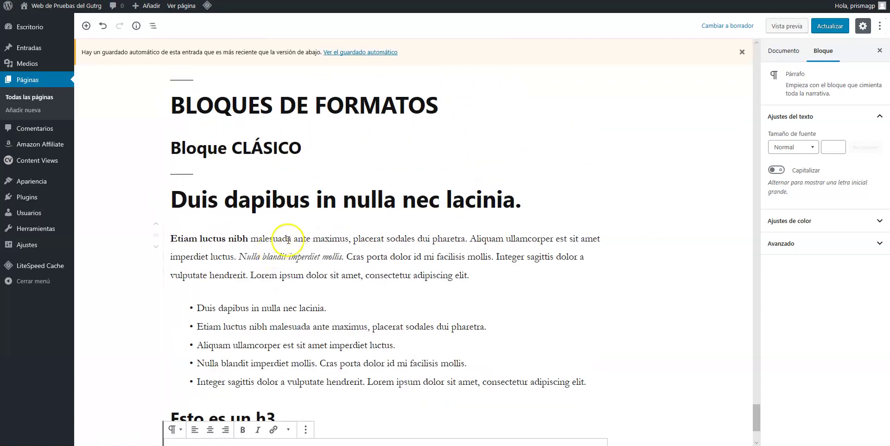
{"action": "left_click", "coordinate": [316, 203]}
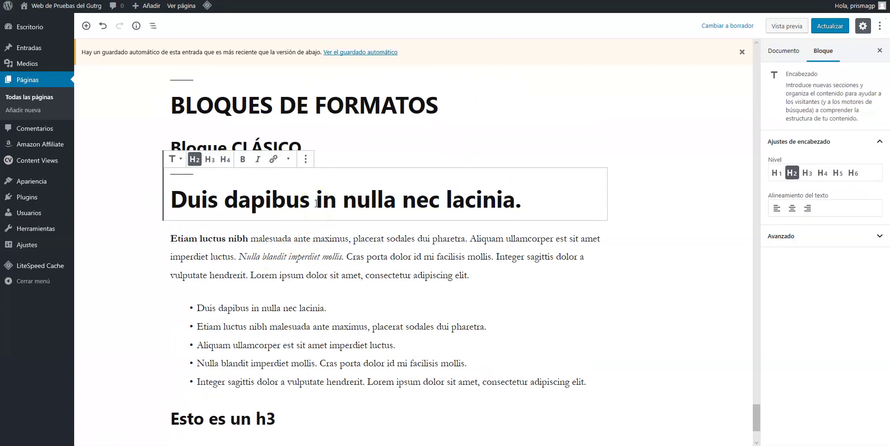
{"action": "left_click", "coordinate": [338, 254]}
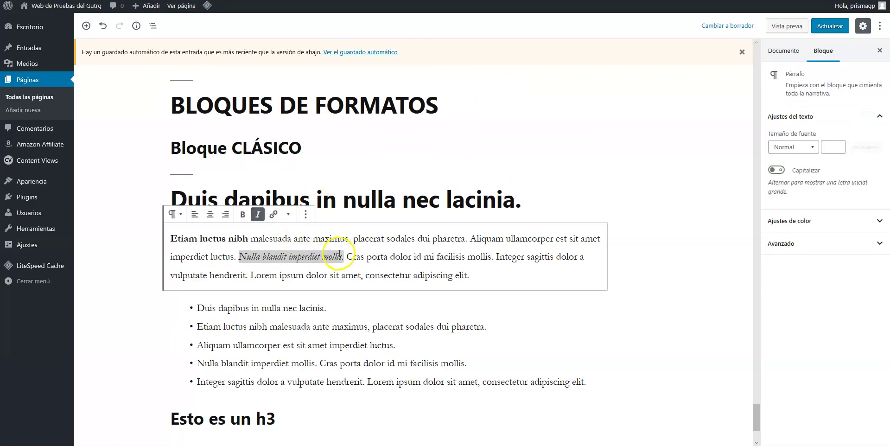
{"action": "scroll", "coordinate": [339, 254], "scroll_direction": "down", "scroll_amount": 2}
{"action": "left_click", "coordinate": [318, 224]}
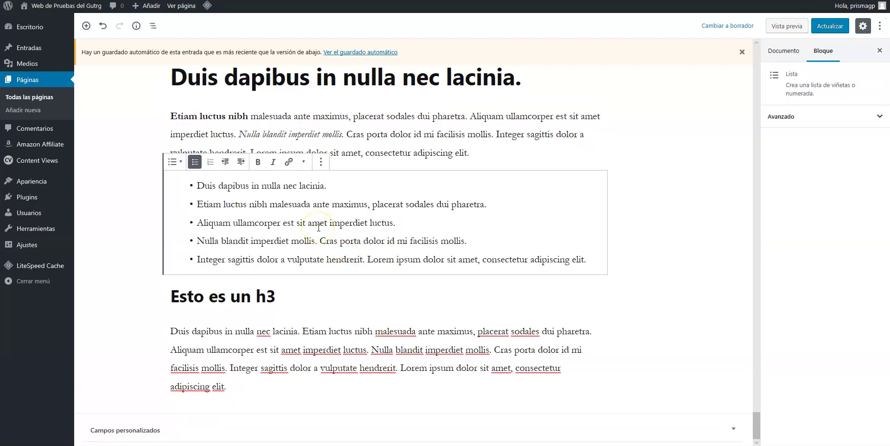
{"action": "left_click", "coordinate": [241, 296]}
{"action": "left_click", "coordinate": [379, 329]}
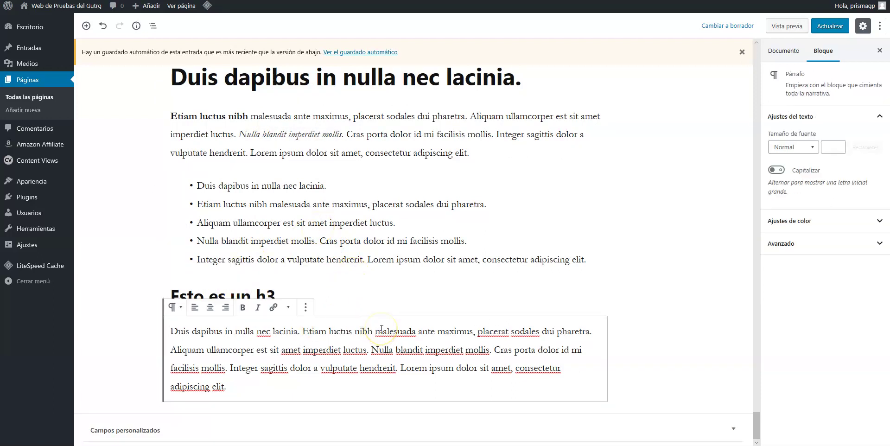
{"action": "scroll", "coordinate": [381, 323], "scroll_direction": "up", "scroll_amount": 3}
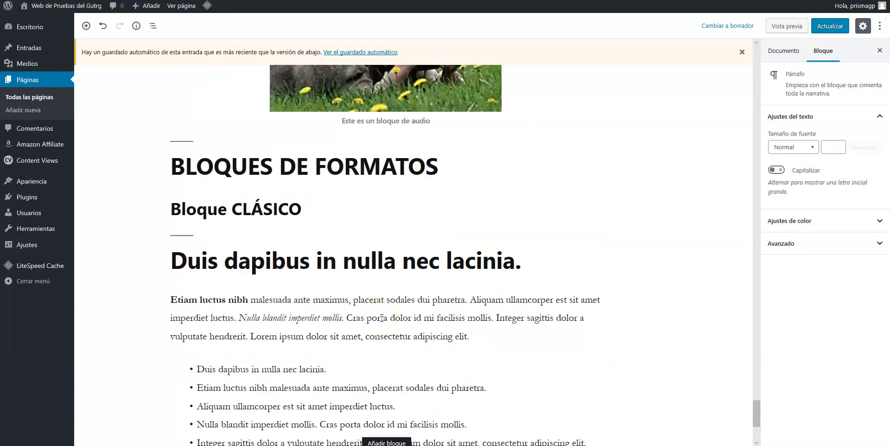
{"action": "scroll", "coordinate": [381, 318], "scroll_direction": "down", "scroll_amount": 1}
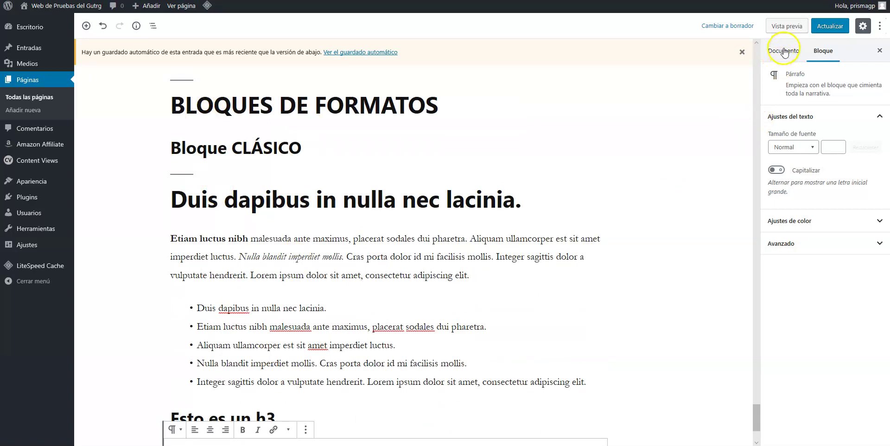
Step: Preview the page in a new tab, examine how the converted blocks under "Bloque CLÁSICO" are displayed, and return to the editor
{"action": "right_click", "coordinate": [786, 28]}
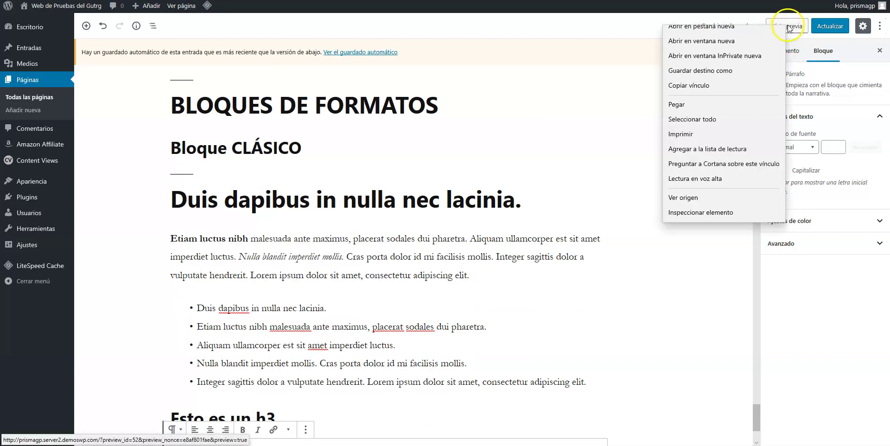
{"action": "left_click", "coordinate": [736, 32]}
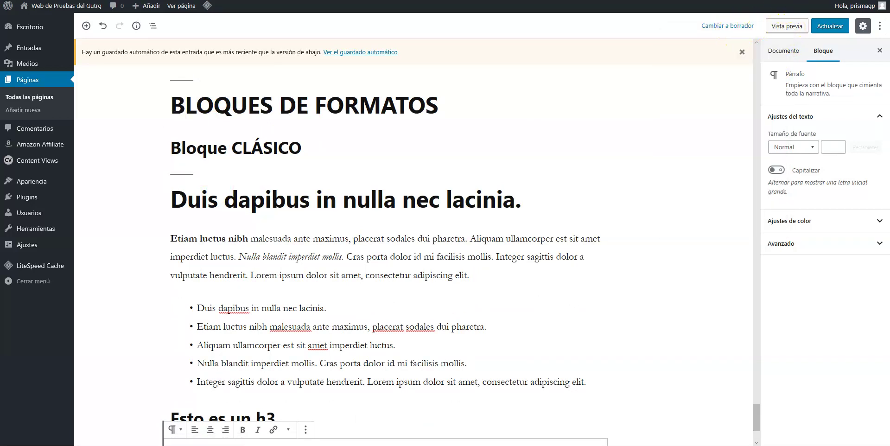
{"action": "key", "text": "ctrl+Tab"}
{"action": "scroll", "coordinate": [641, 111], "scroll_direction": "down", "scroll_amount": 10}
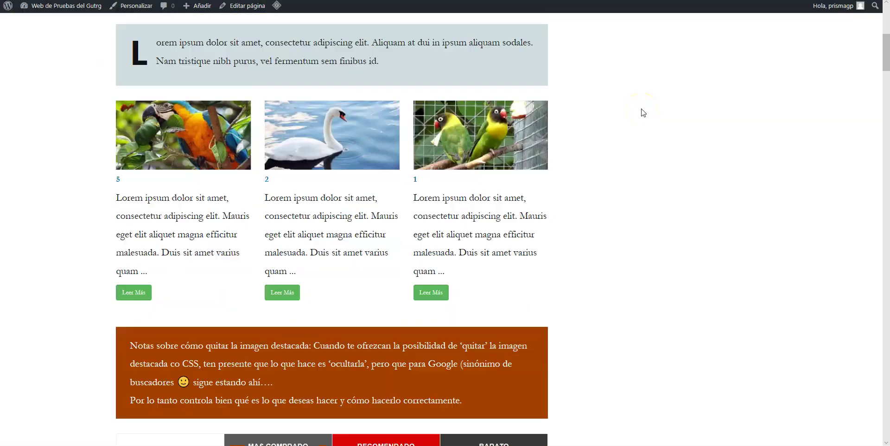
{"action": "scroll", "coordinate": [643, 113], "scroll_direction": "down", "scroll_amount": 15}
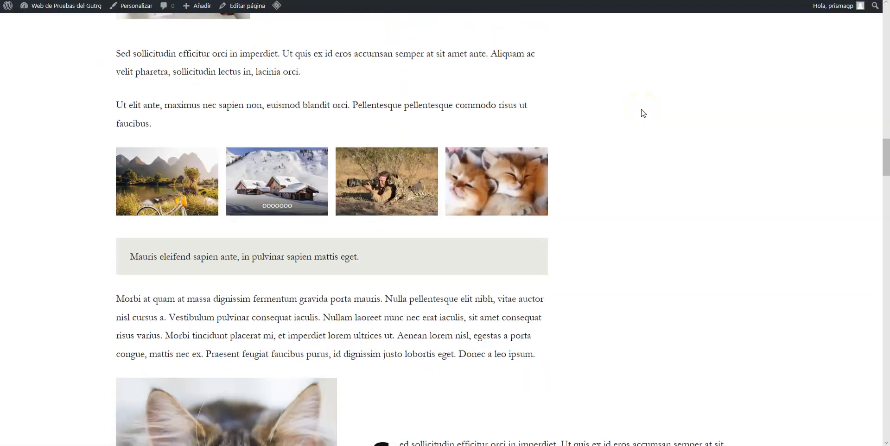
{"action": "scroll", "coordinate": [641, 112], "scroll_direction": "down", "scroll_amount": 15}
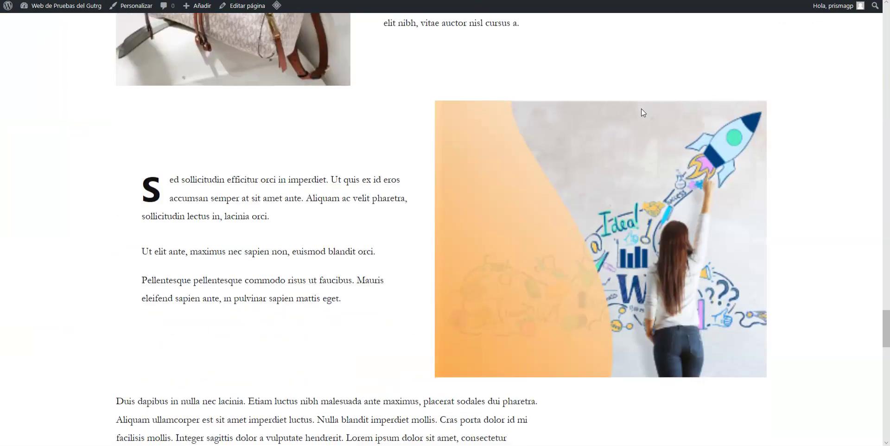
{"action": "scroll", "coordinate": [642, 113], "scroll_direction": "down", "scroll_amount": 12}
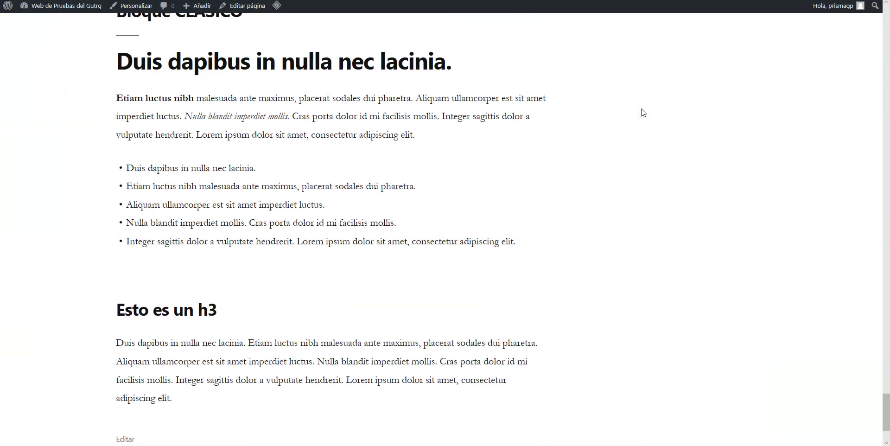
{"action": "scroll", "coordinate": [643, 113], "scroll_direction": "down", "scroll_amount": 2}
{"action": "scroll", "coordinate": [642, 113], "scroll_direction": "up", "scroll_amount": 2}
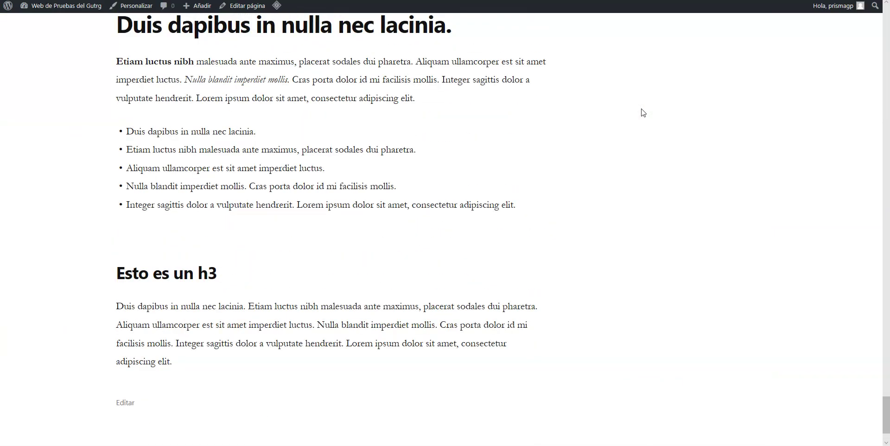
{"action": "scroll", "coordinate": [643, 113], "scroll_direction": "up", "scroll_amount": 1}
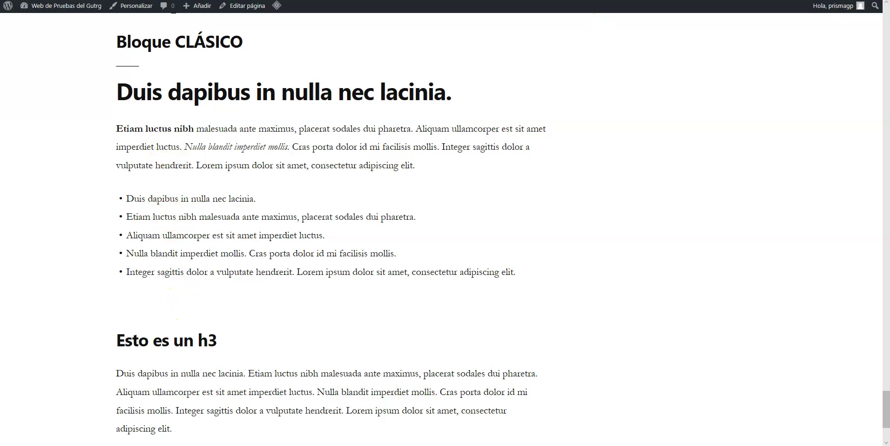
{"action": "scroll", "coordinate": [531, 138], "scroll_direction": "up", "scroll_amount": 1}
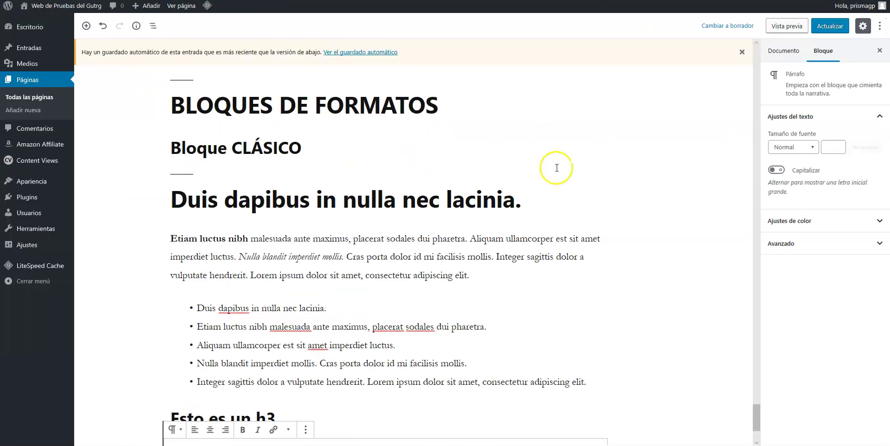
Step: Undo the conversion to separate blocks and check the content under the "Bloque CLÁSICO" heading
{"action": "key", "text": "ctrl+s"}
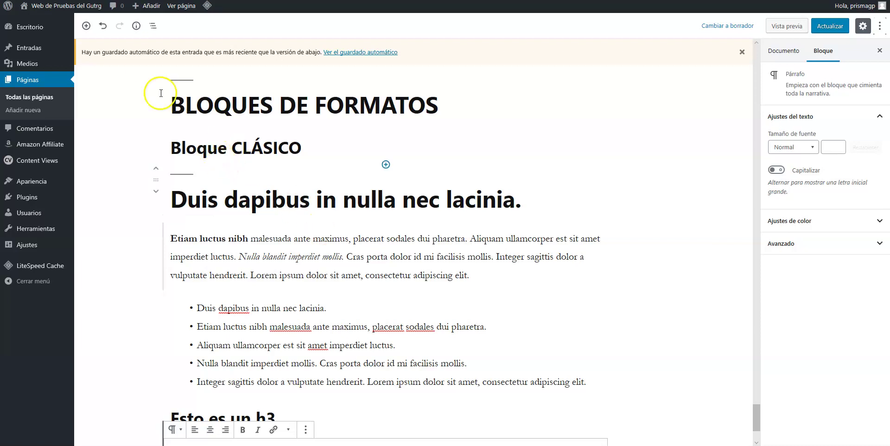
{"action": "left_click", "coordinate": [103, 25]}
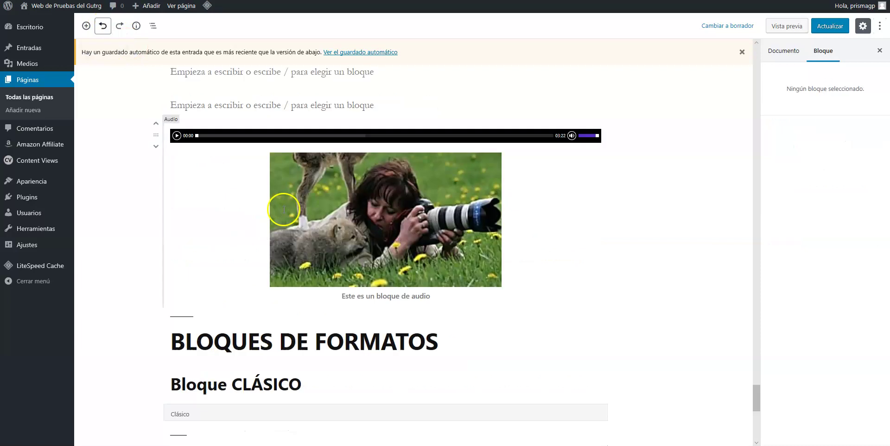
{"action": "scroll", "coordinate": [259, 213], "scroll_direction": "down", "scroll_amount": 7}
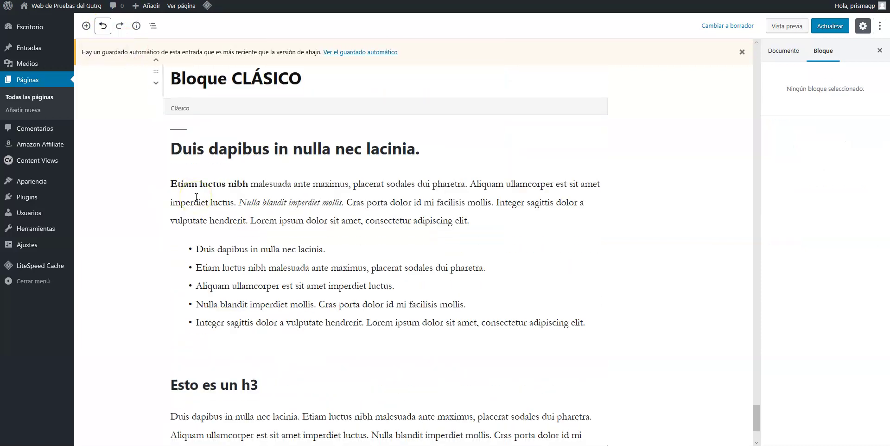
{"action": "scroll", "coordinate": [196, 197], "scroll_direction": "down", "scroll_amount": 3}
{"action": "scroll", "coordinate": [219, 189], "scroll_direction": "up", "scroll_amount": 3}
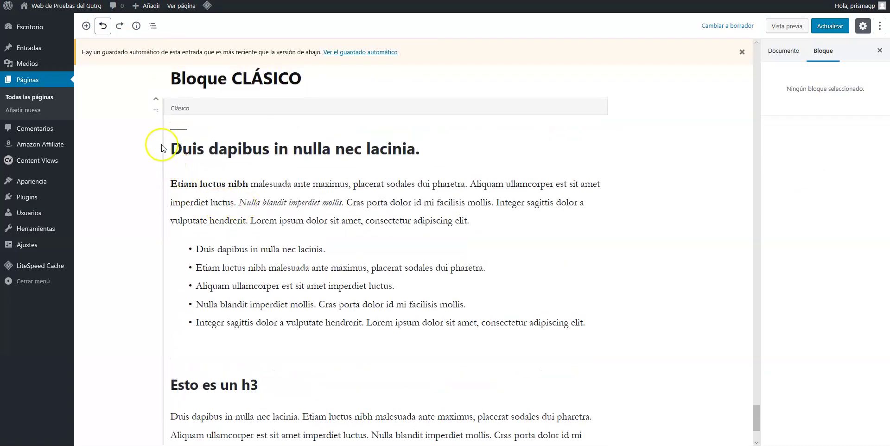
Step: Select the Clásico block and review its full extent, from the first heading to the paragraph under "Esto es un h3"
{"action": "left_click", "coordinate": [158, 156]}
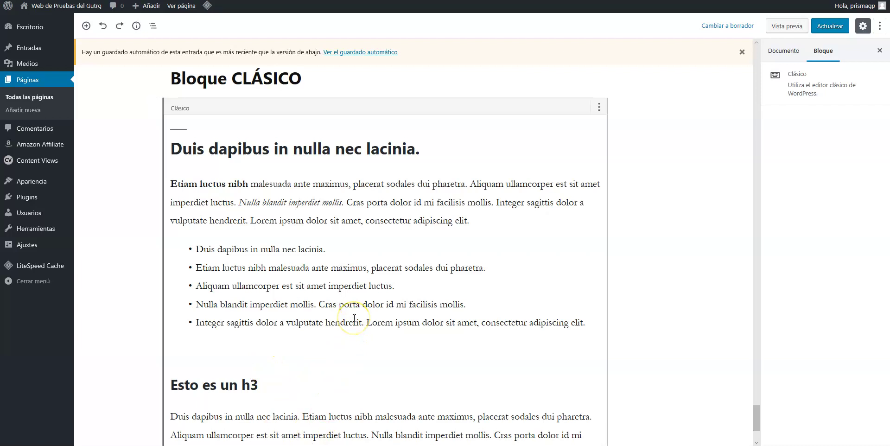
{"action": "scroll", "coordinate": [355, 318], "scroll_direction": "up", "scroll_amount": 1}
{"action": "scroll", "coordinate": [354, 318], "scroll_direction": "down", "scroll_amount": 2}
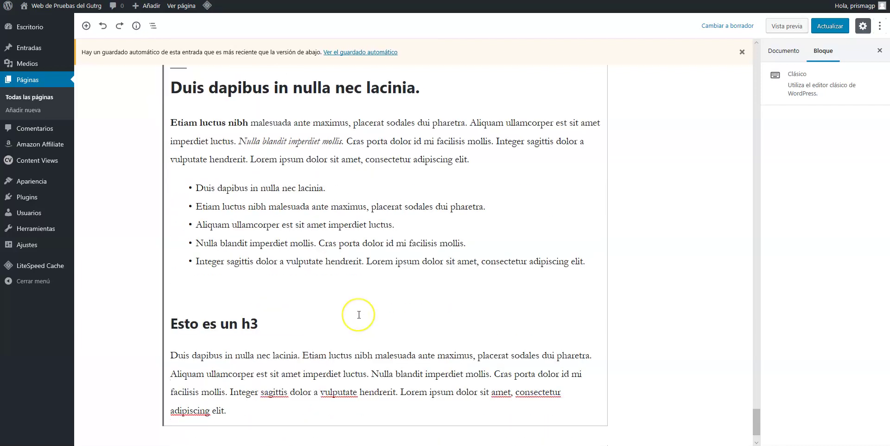
{"action": "scroll", "coordinate": [359, 314], "scroll_direction": "down", "scroll_amount": 1}
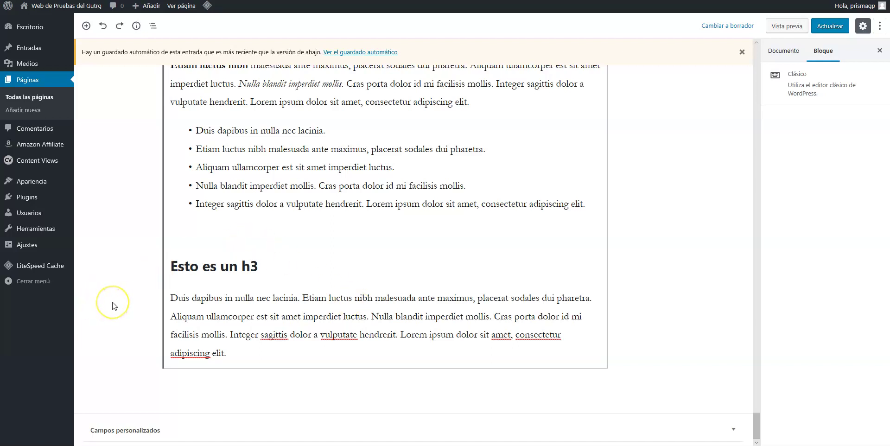
{"action": "scroll", "coordinate": [114, 306], "scroll_direction": "up", "scroll_amount": 2}
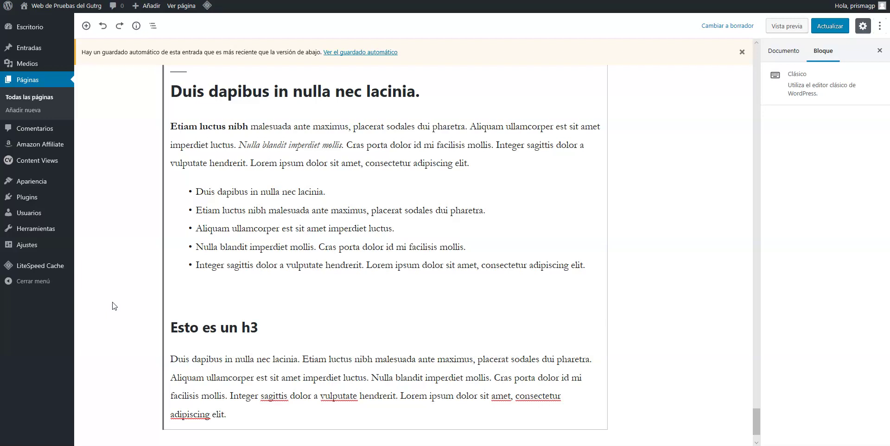
{"action": "left_click", "coordinate": [96, 308]}
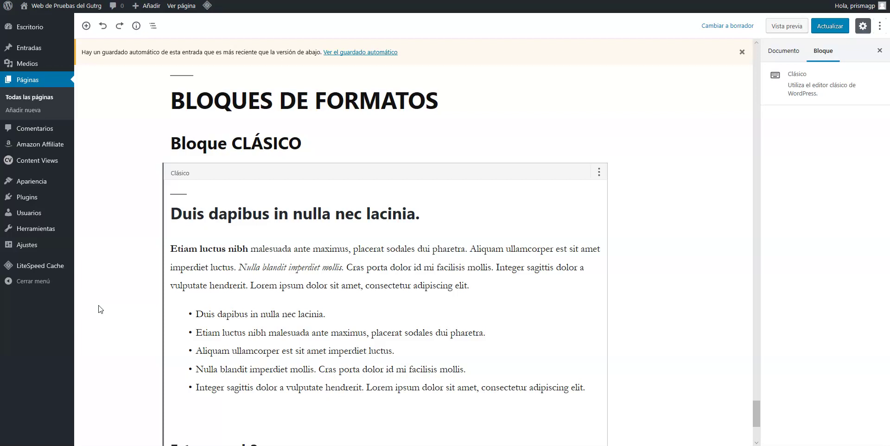
{"action": "scroll", "coordinate": [241, 230], "scroll_direction": "down", "scroll_amount": 4}
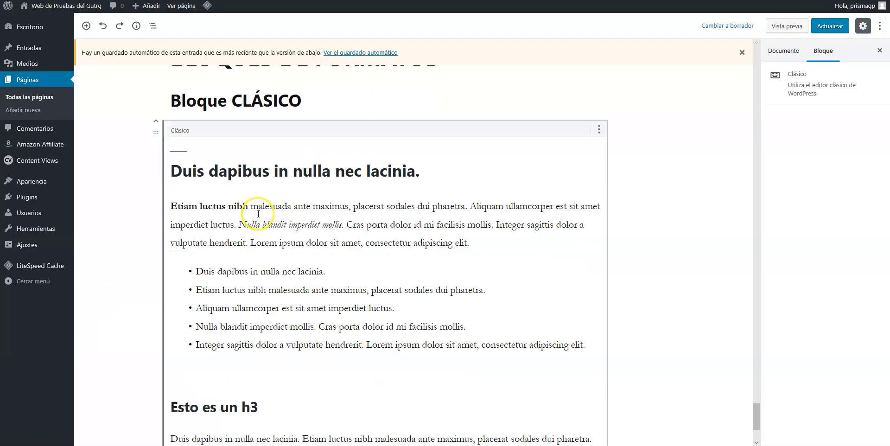
{"action": "scroll", "coordinate": [262, 232], "scroll_direction": "up", "scroll_amount": 4}
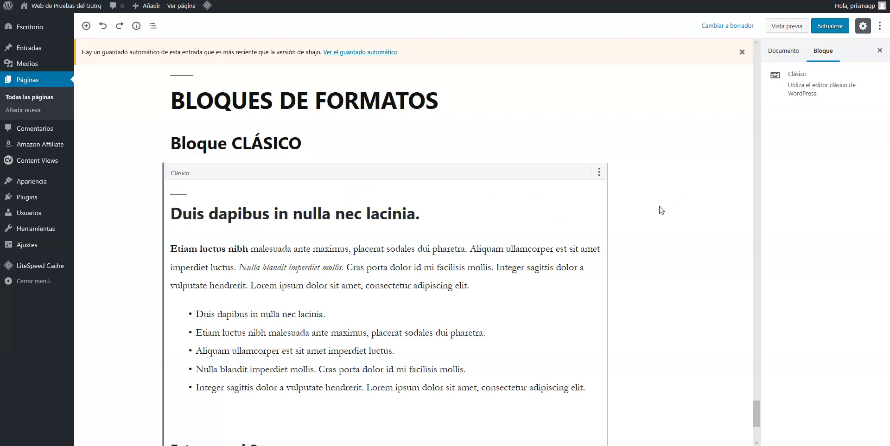
{"action": "key", "text": "ctrl+s"}
{"action": "scroll", "coordinate": [662, 210], "scroll_direction": "down", "scroll_amount": 4}
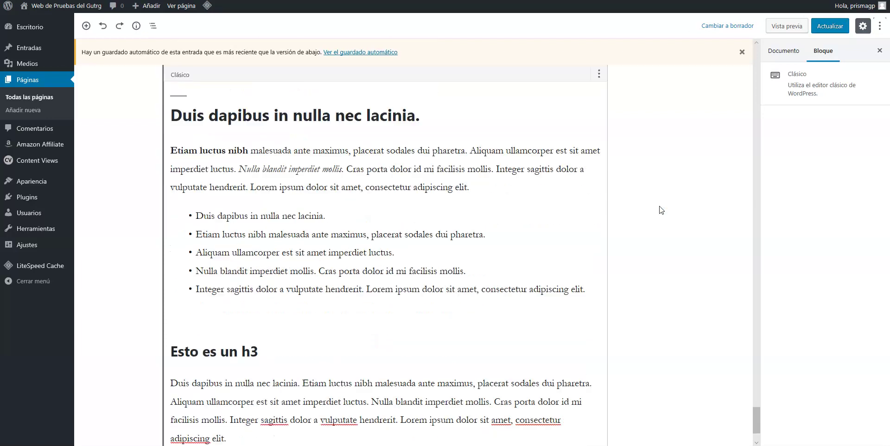
{"action": "scroll", "coordinate": [661, 210], "scroll_direction": "up", "scroll_amount": 4}
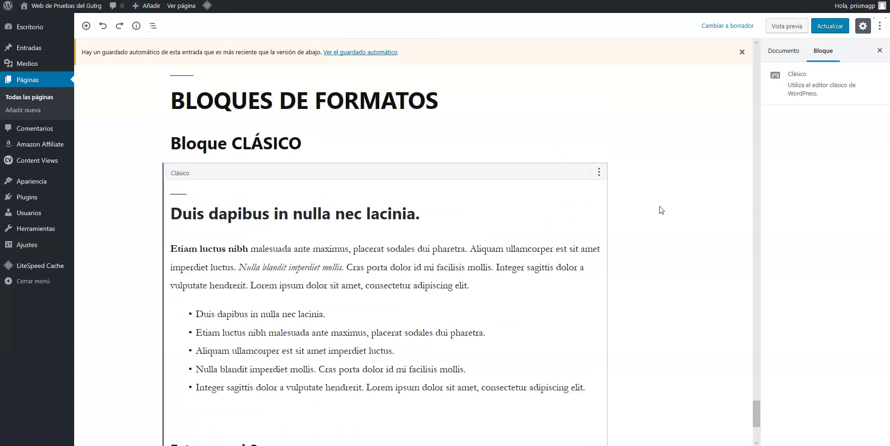
{"action": "scroll", "coordinate": [661, 210], "scroll_direction": "up", "scroll_amount": 1}
{"action": "scroll", "coordinate": [661, 210], "scroll_direction": "down", "scroll_amount": 1}
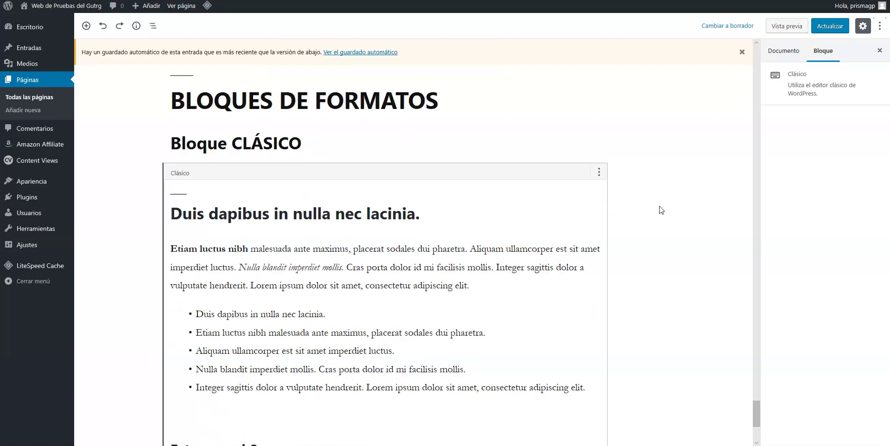